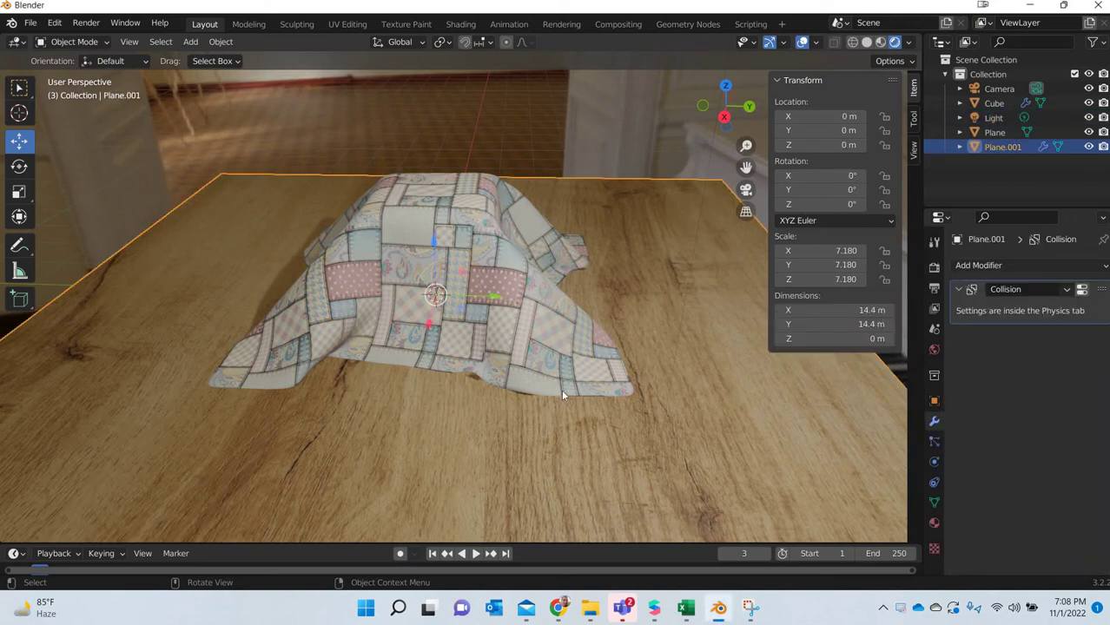
Start a new default scene, discarding the unsaved changes in the current file.
{"action": "middle_click_drag", "start_coordinate": [483, 420], "coordinate": [506, 407]}
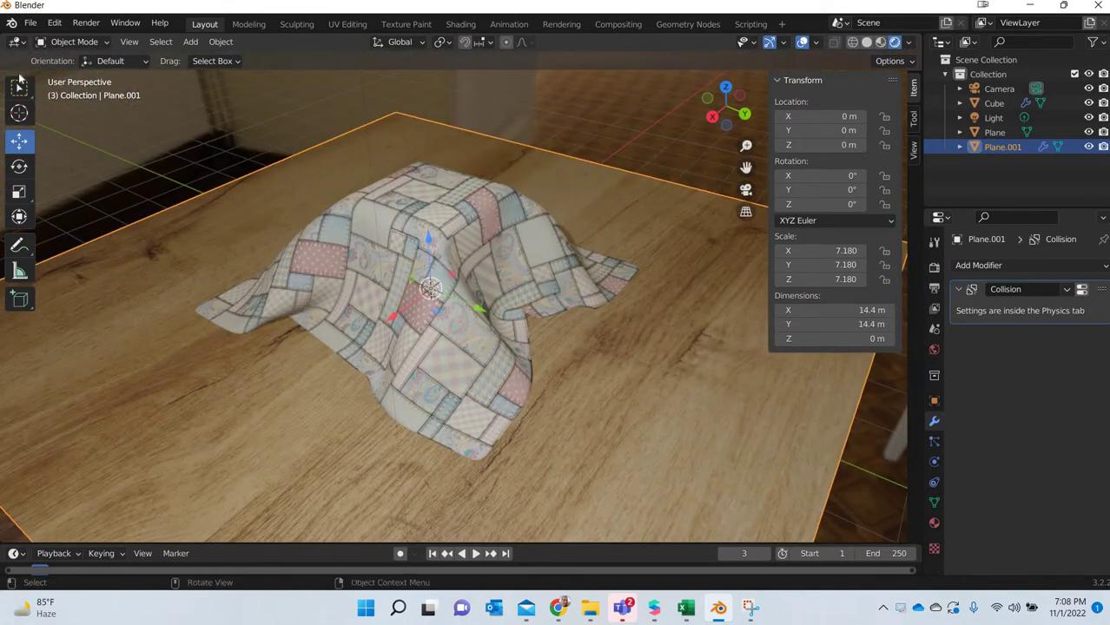
{"action": "left_click", "coordinate": [29, 22]}
{"action": "mouse_move", "coordinate": [53, 38]}
{"action": "left_click", "coordinate": [200, 38]}
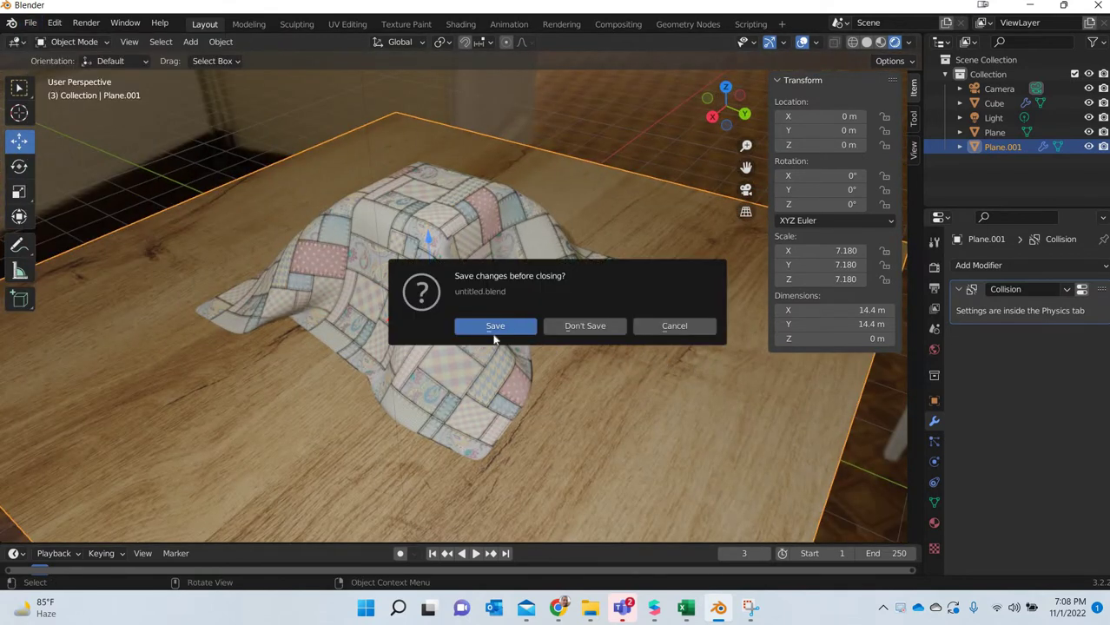
{"action": "left_click", "coordinate": [582, 327]}
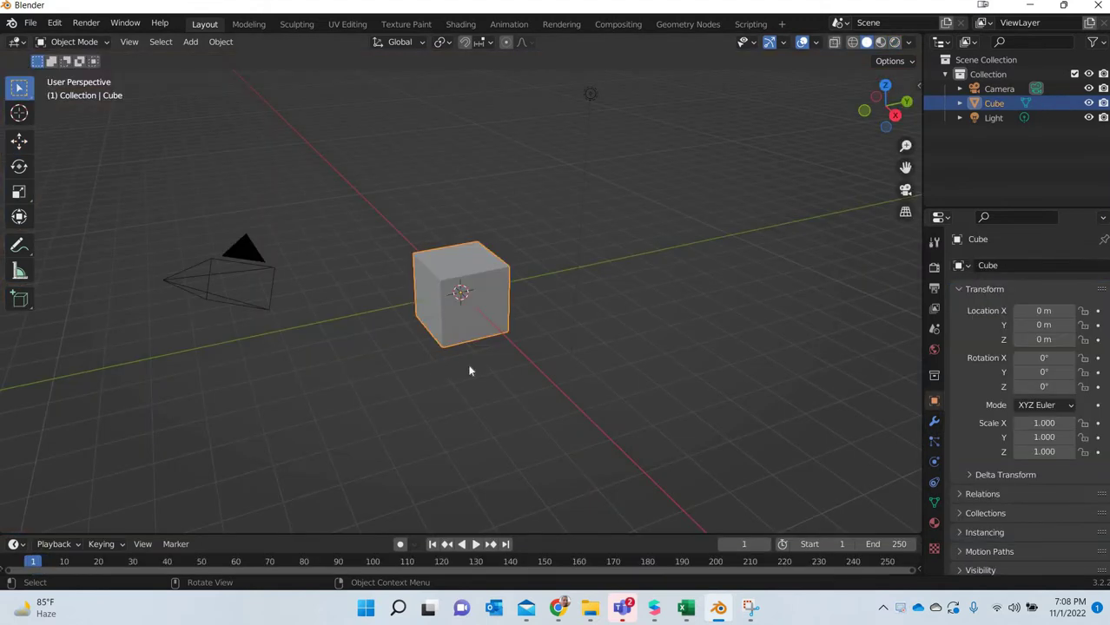
Show the transform values and set the default cube's Z location to 1 m.
{"action": "middle_click_drag", "start_coordinate": [467, 364], "coordinate": [507, 336]}
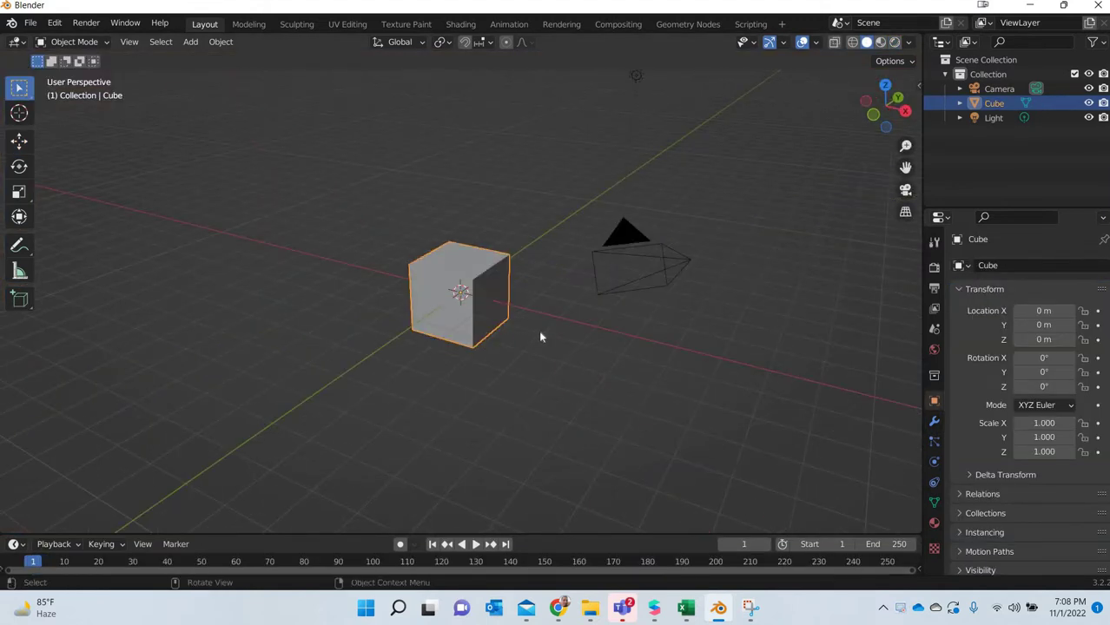
{"action": "key", "text": "n"}
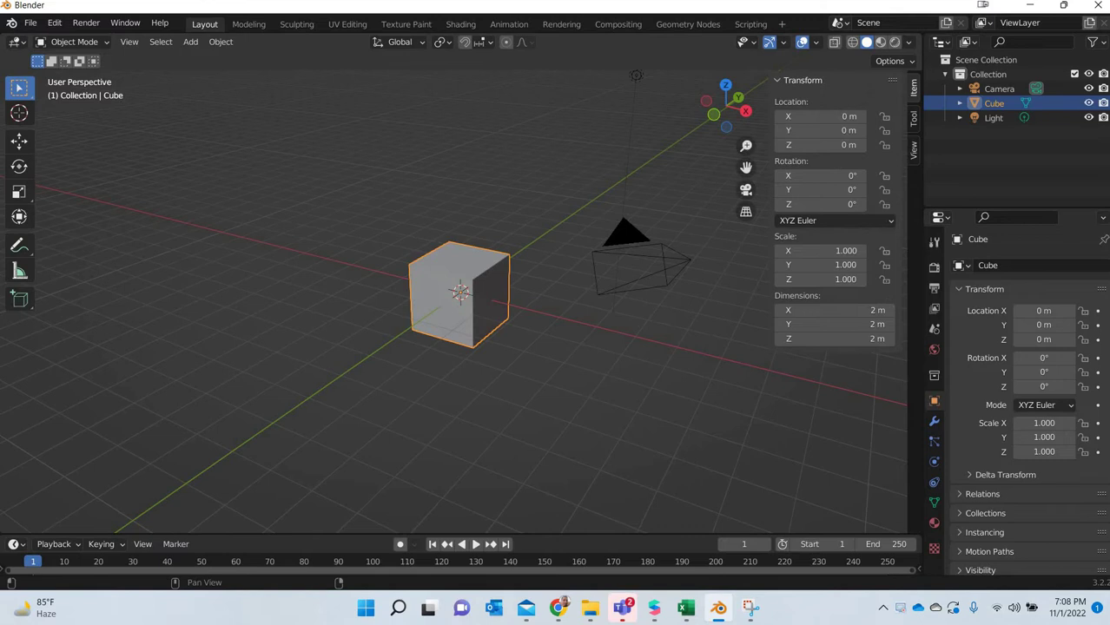
{"action": "left_click", "coordinate": [820, 145]}
{"action": "type", "text": "1"}
{"action": "key", "text": "Return"}
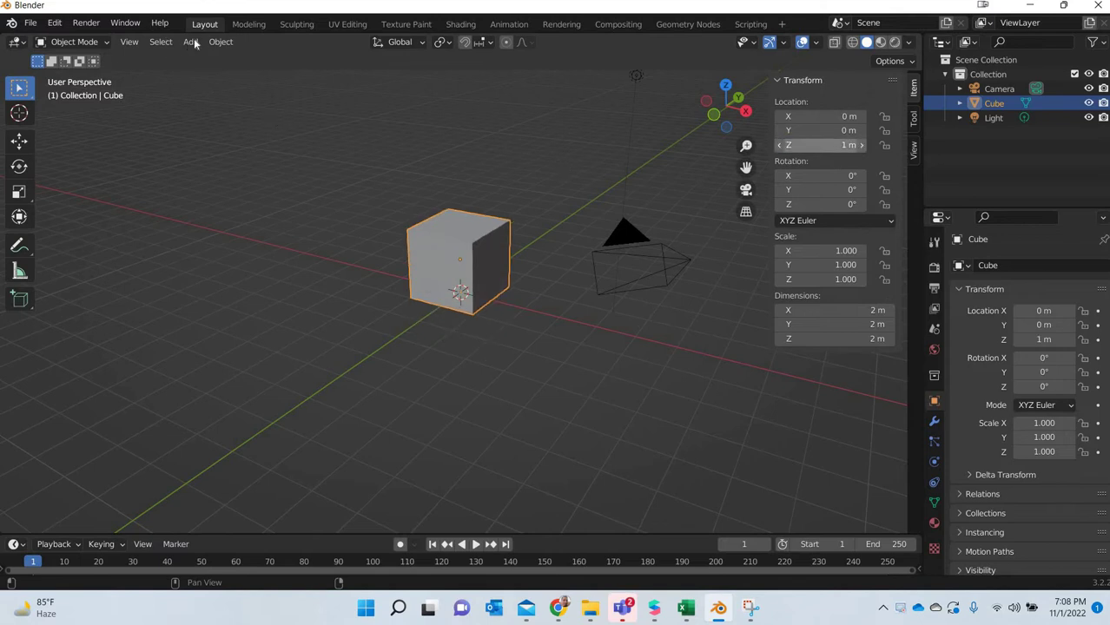
Add a plane under the cube, scale it up to about 21.5 m square and apply its scale.
{"action": "left_click", "coordinate": [190, 41]}
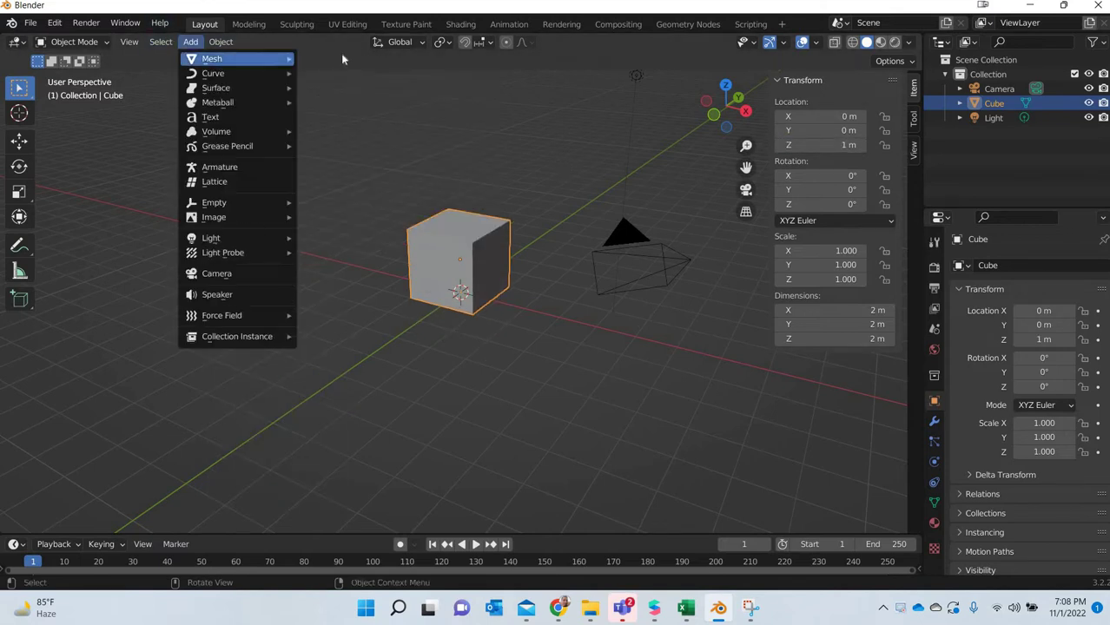
{"action": "left_click", "coordinate": [342, 58]}
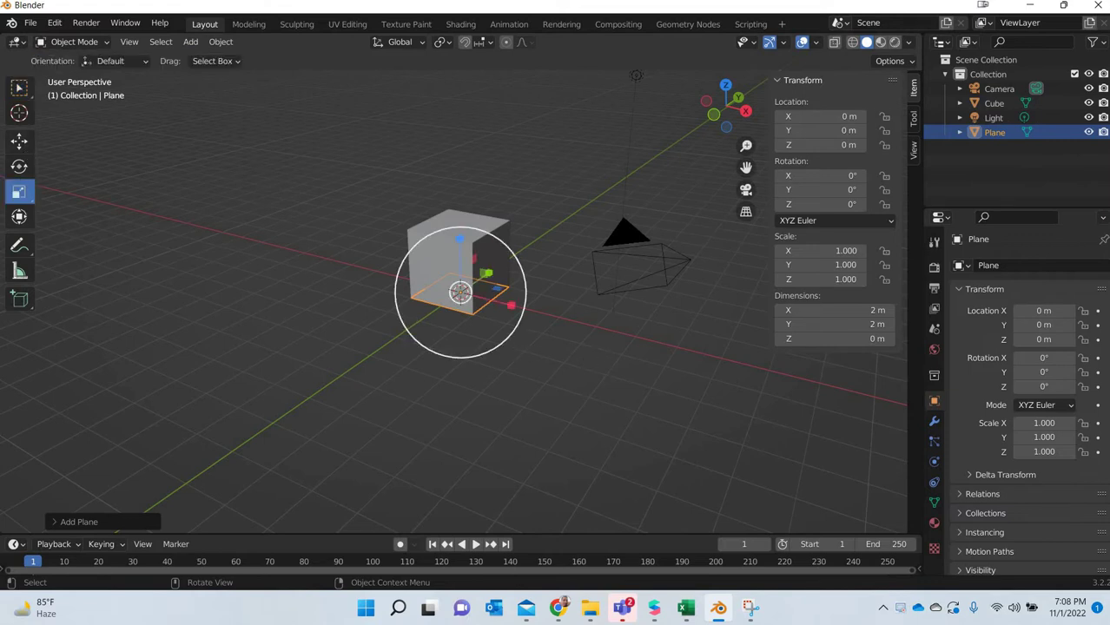
{"action": "left_click_drag", "start_coordinate": [502, 339], "coordinate": [239, 193]}
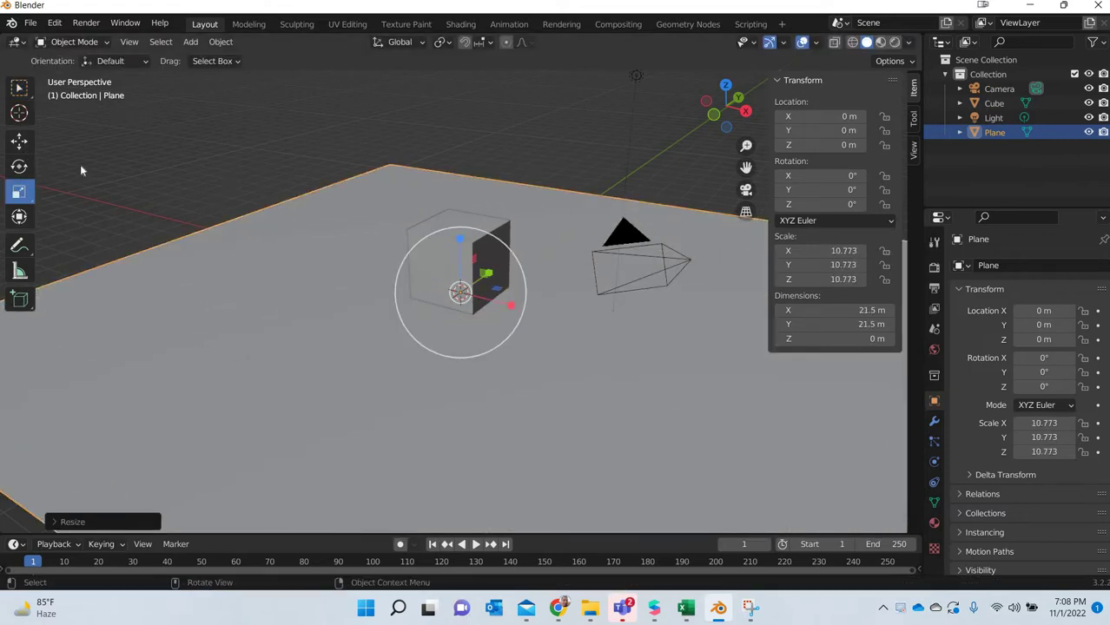
{"action": "left_click", "coordinate": [220, 41]}
{"action": "mouse_move", "coordinate": [244, 121]}
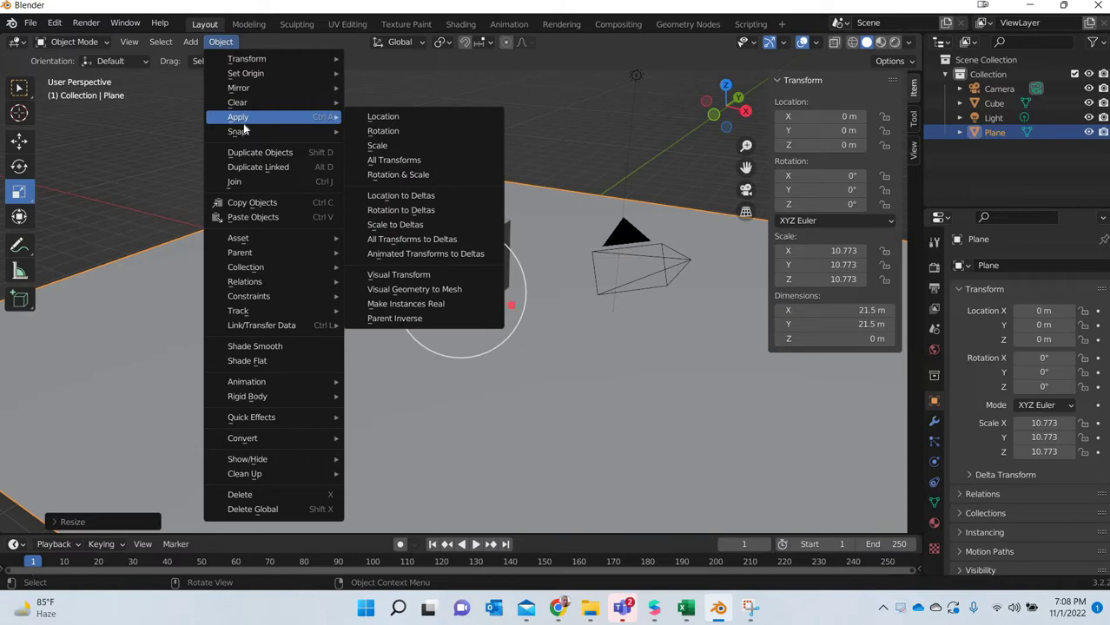
{"action": "left_click", "coordinate": [382, 145]}
Add a second plane, scale it to about 10.2 m square and raise it along Z to about 3.98 m above the cube.
{"action": "left_click", "coordinate": [190, 42]}
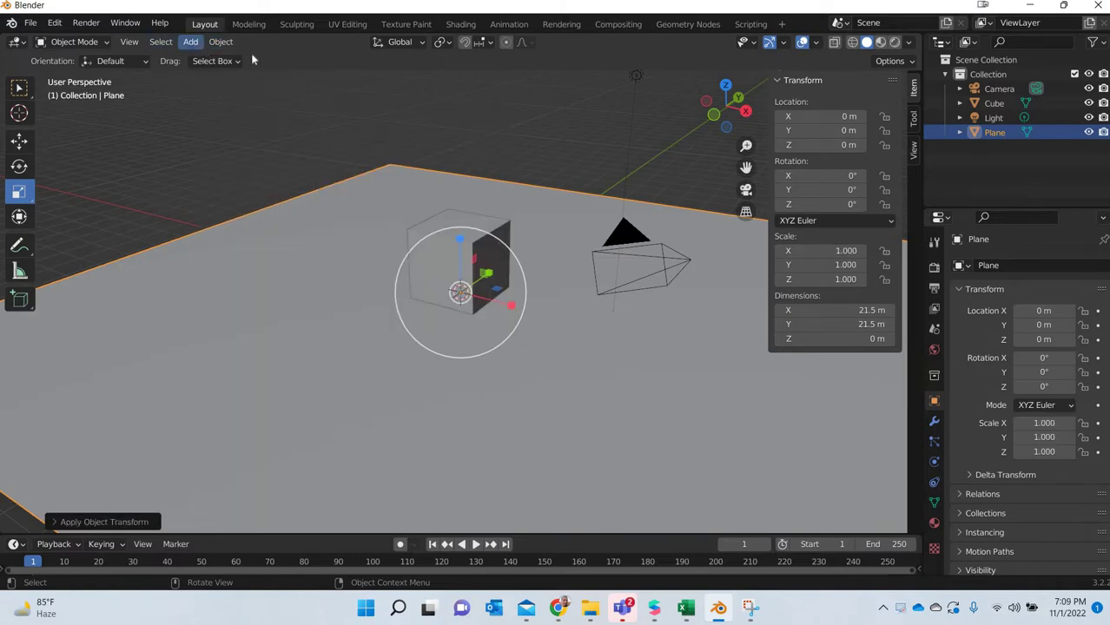
{"action": "mouse_move", "coordinate": [252, 58]}
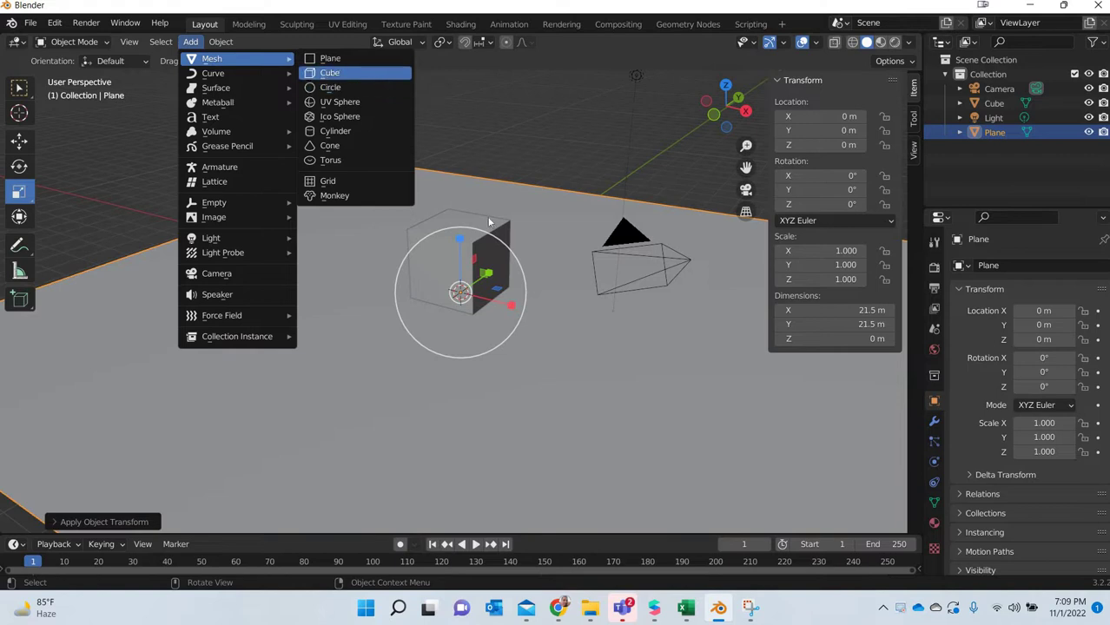
{"action": "left_click", "coordinate": [332, 59]}
{"action": "left_click_drag", "start_coordinate": [499, 341], "coordinate": [26, 143]}
{"action": "key", "text": "shift+space"}
{"action": "key", "text": "g"}
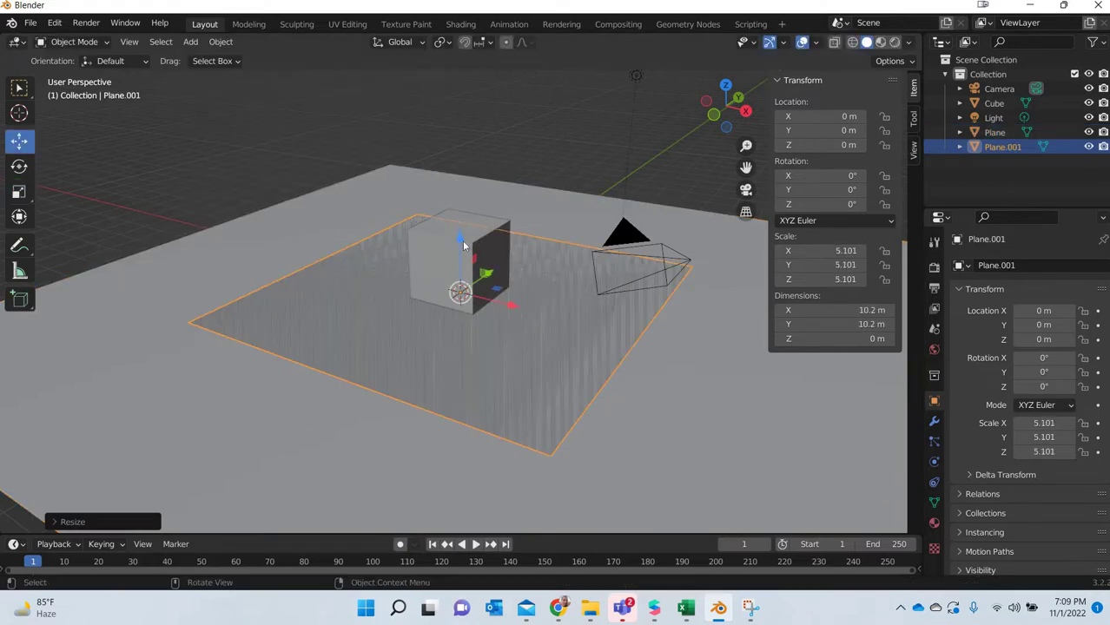
{"action": "left_click_drag", "start_coordinate": [445, 114], "coordinate": [444, 95]}
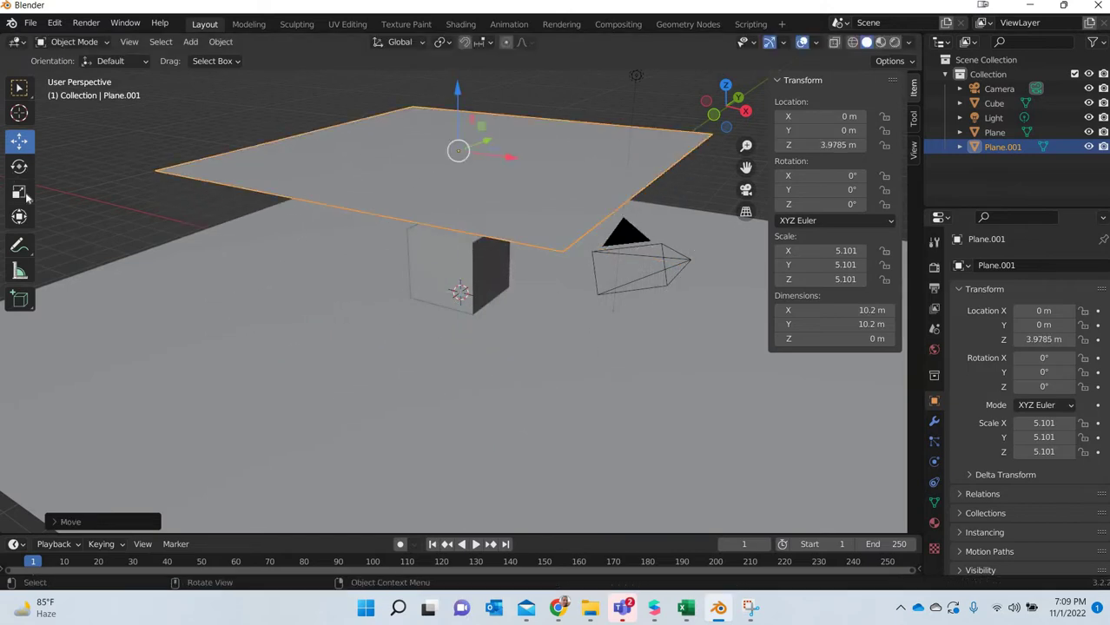
Shrink the raised plane uniformly to about 6.35 m square and apply its scale.
{"action": "key", "text": "shift+space"}
{"action": "key", "text": "s"}
{"action": "left_click_drag", "start_coordinate": [508, 200], "coordinate": [494, 177]}
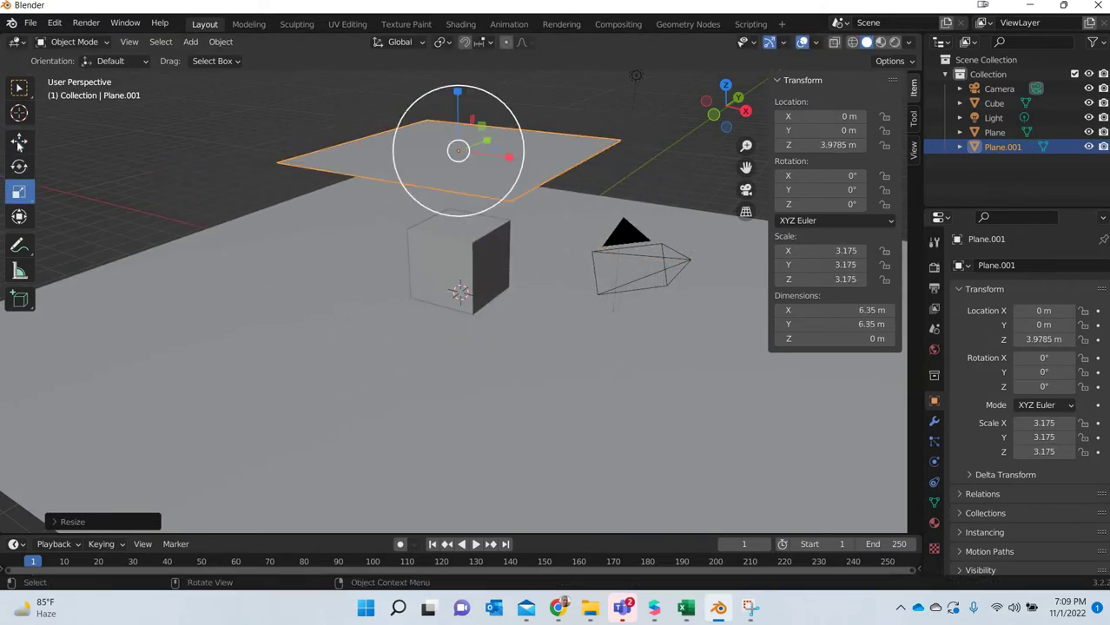
{"action": "key", "text": "shift+space"}
{"action": "key", "text": "g"}
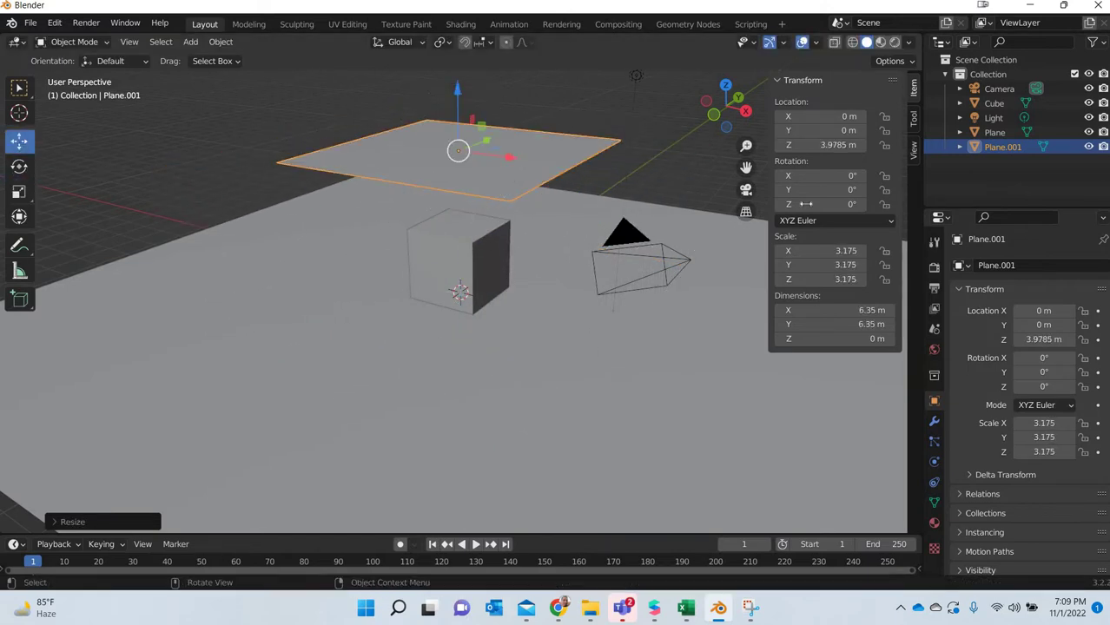
{"action": "left_click", "coordinate": [220, 42]}
{"action": "mouse_move", "coordinate": [248, 116]}
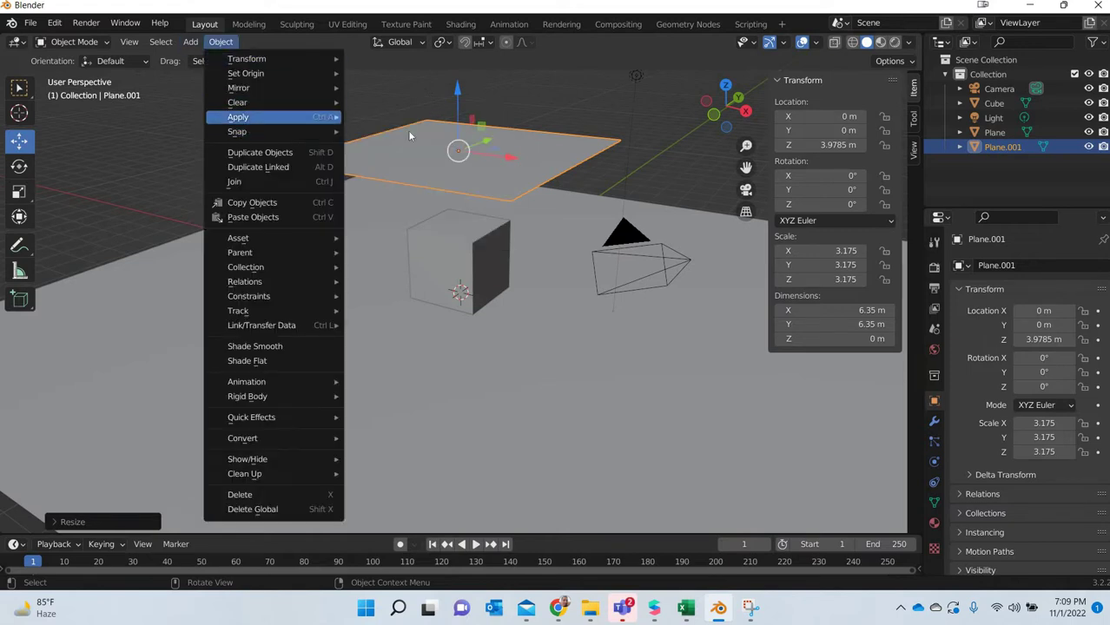
{"action": "left_click", "coordinate": [392, 146]}
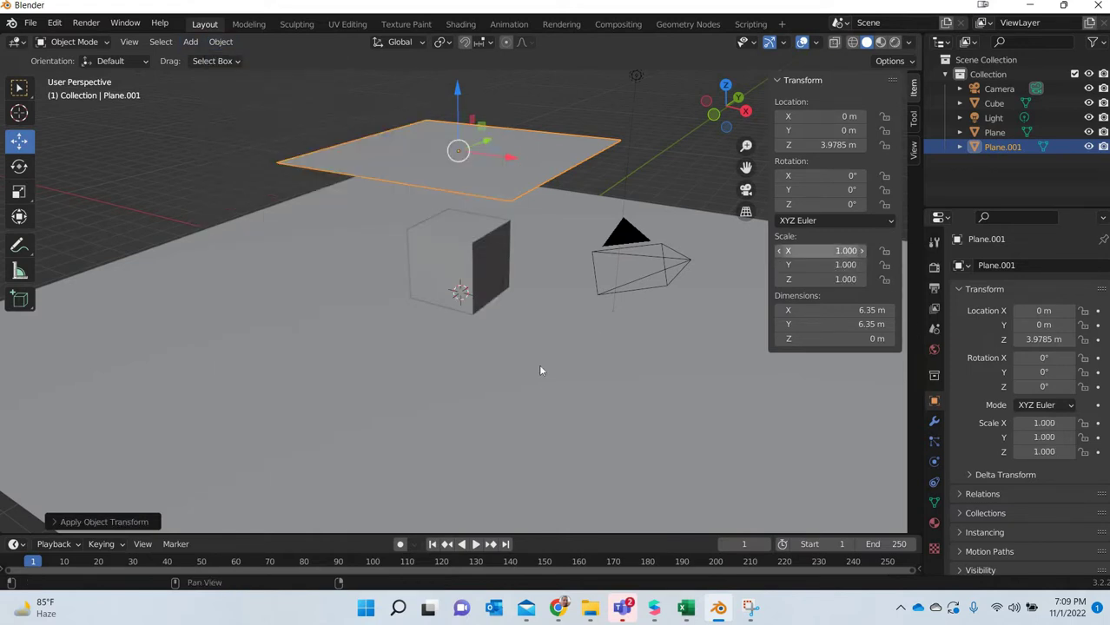
{"action": "middle_click_drag", "start_coordinate": [472, 401], "coordinate": [511, 283]}
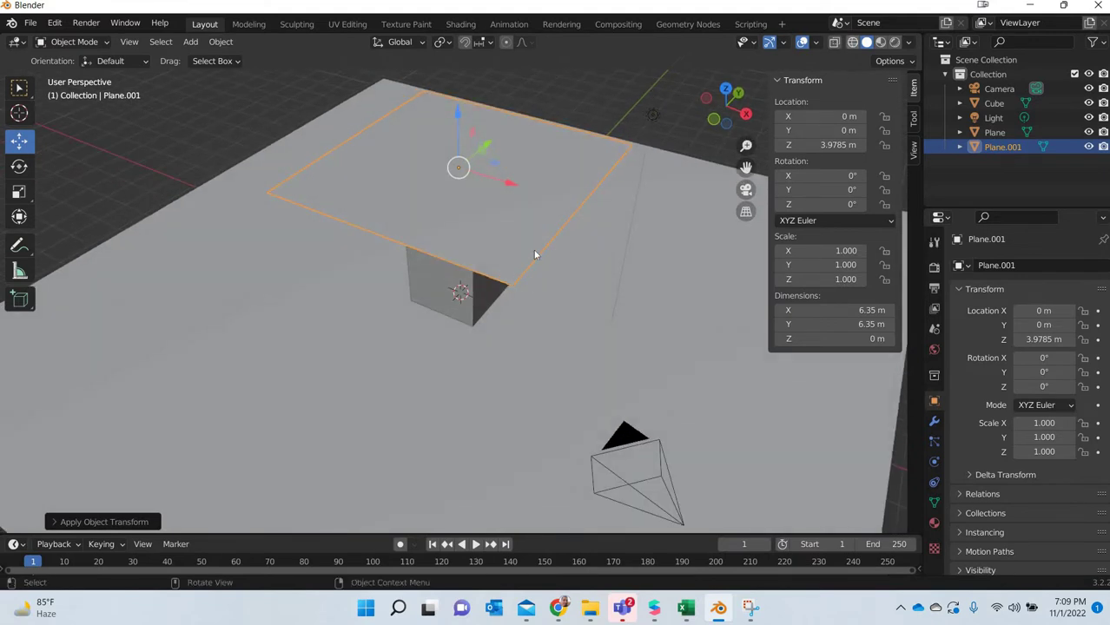
{"action": "key", "text": "shift+z"}
{"action": "middle_click_drag", "start_coordinate": [483, 255], "coordinate": [404, 114]}
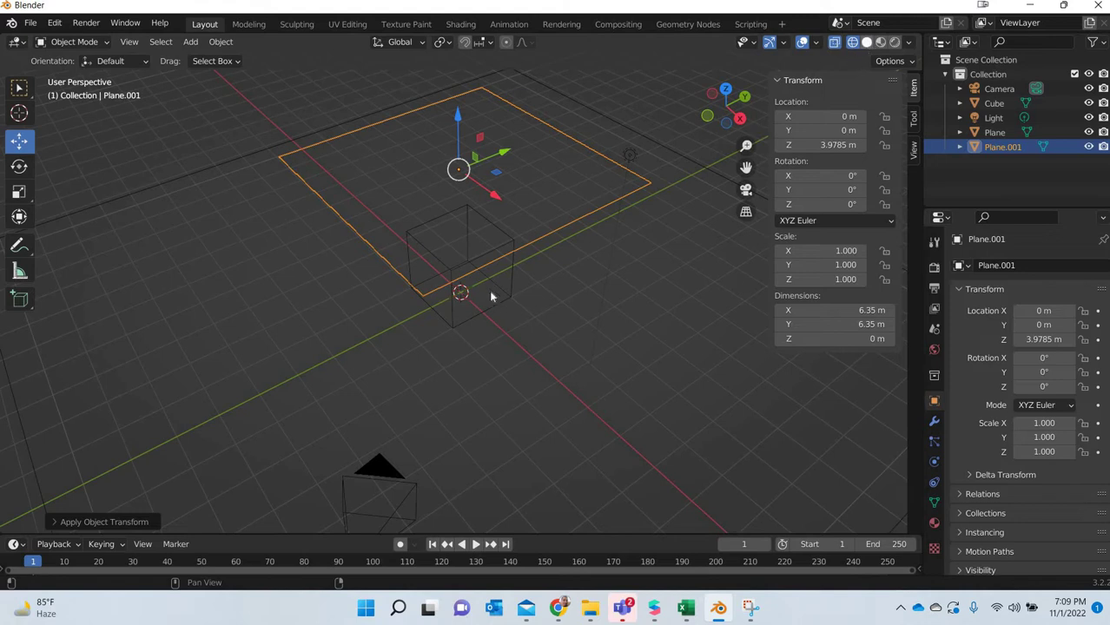
{"action": "key", "text": "shift+z"}
{"action": "middle_click_drag", "start_coordinate": [534, 271], "coordinate": [469, 260]}
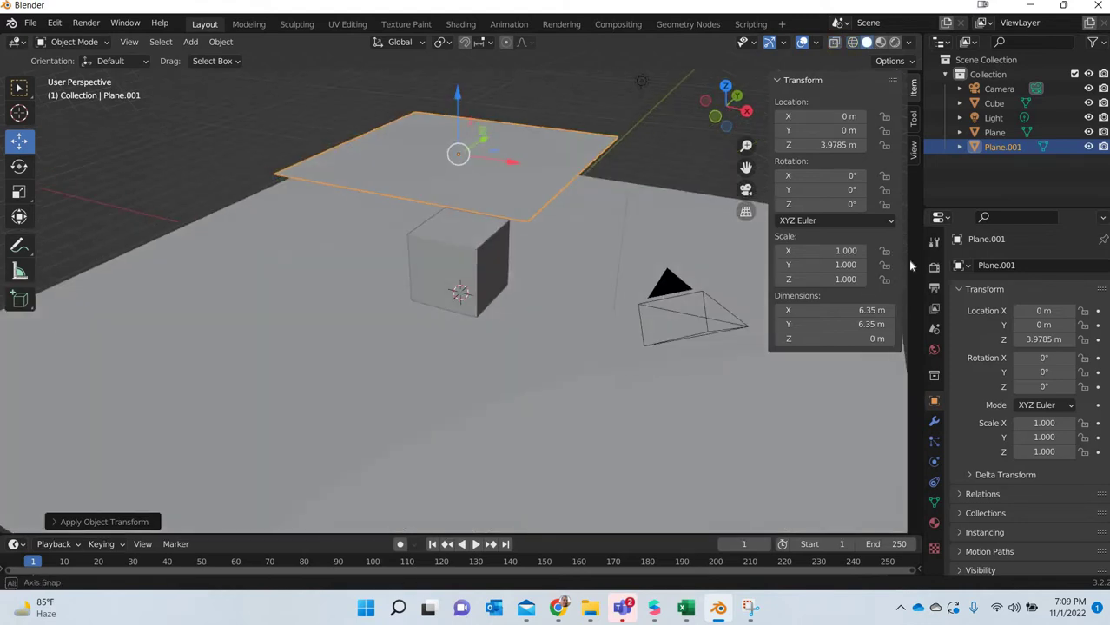
Rename the raised plane to "cloth" and the large base plane to "ground".
{"action": "double_click", "coordinate": [1003, 147]}
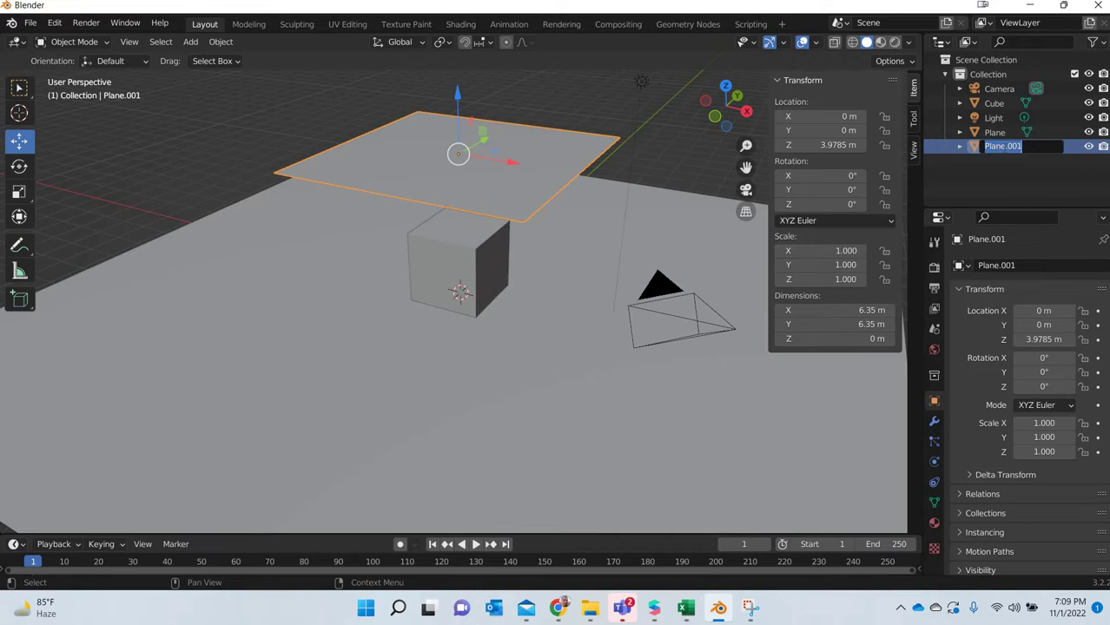
{"action": "type", "text": "cloth"}
{"action": "key", "text": "Return"}
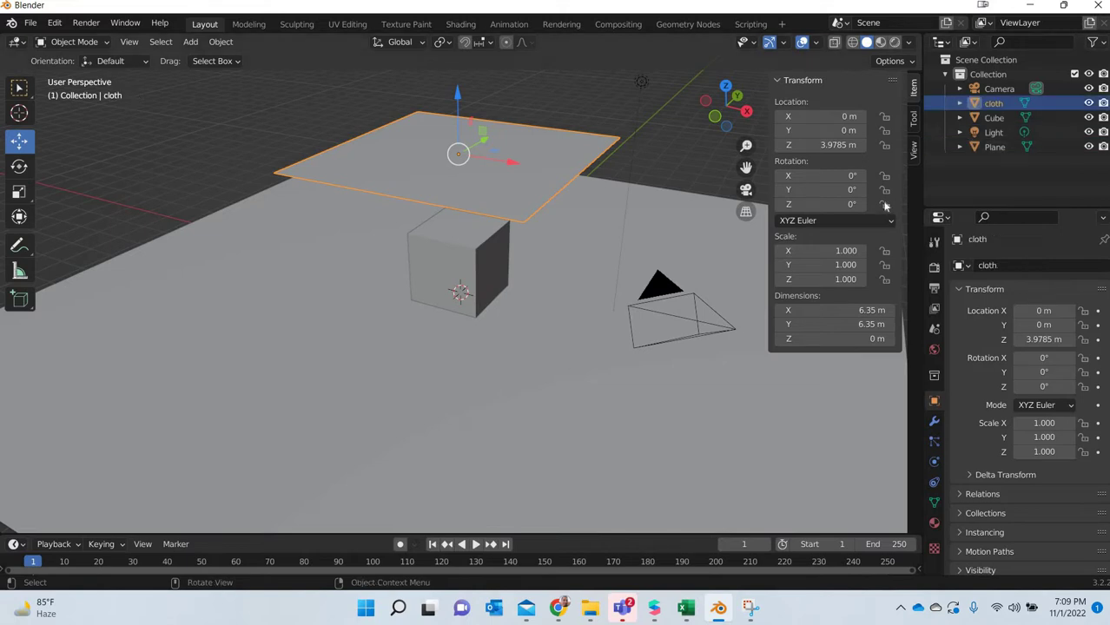
{"action": "left_click", "coordinate": [992, 147]}
{"action": "double_click", "coordinate": [992, 147]}
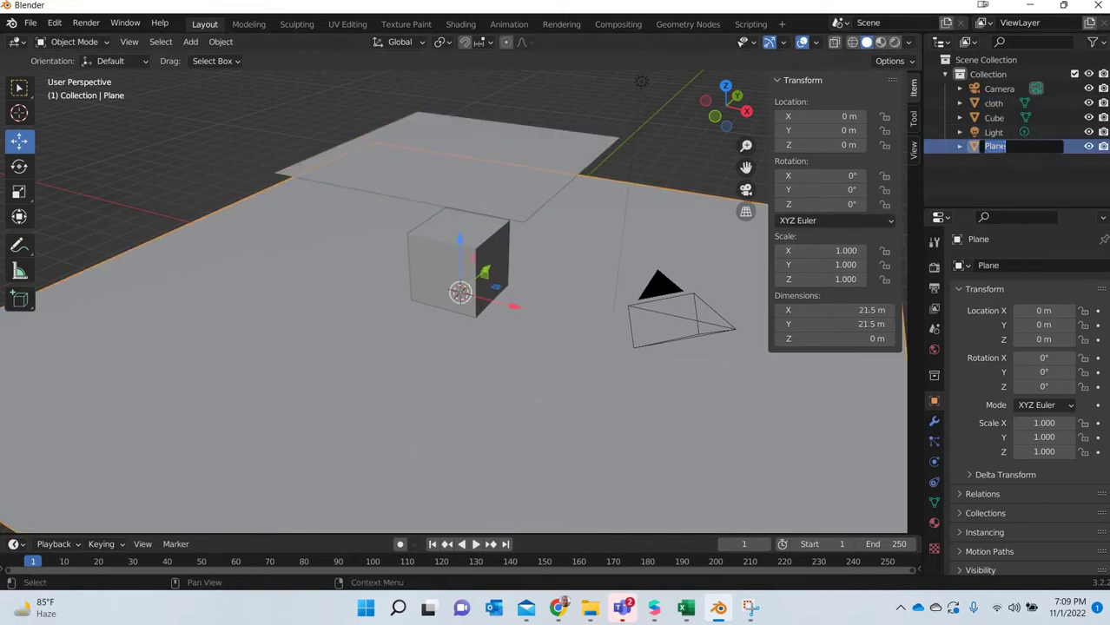
{"action": "type", "text": "ground"}
{"action": "key", "text": "Return"}
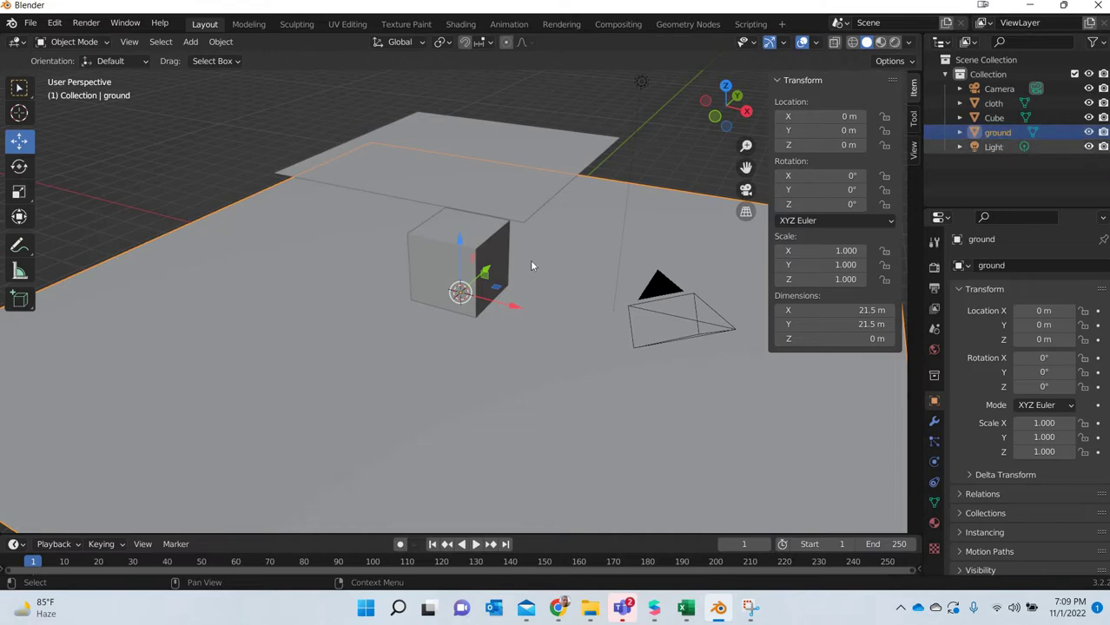
Select the cloth plane and subdivide its mesh in Edit Mode with 25 cuts.
{"action": "left_click", "coordinate": [428, 247]}
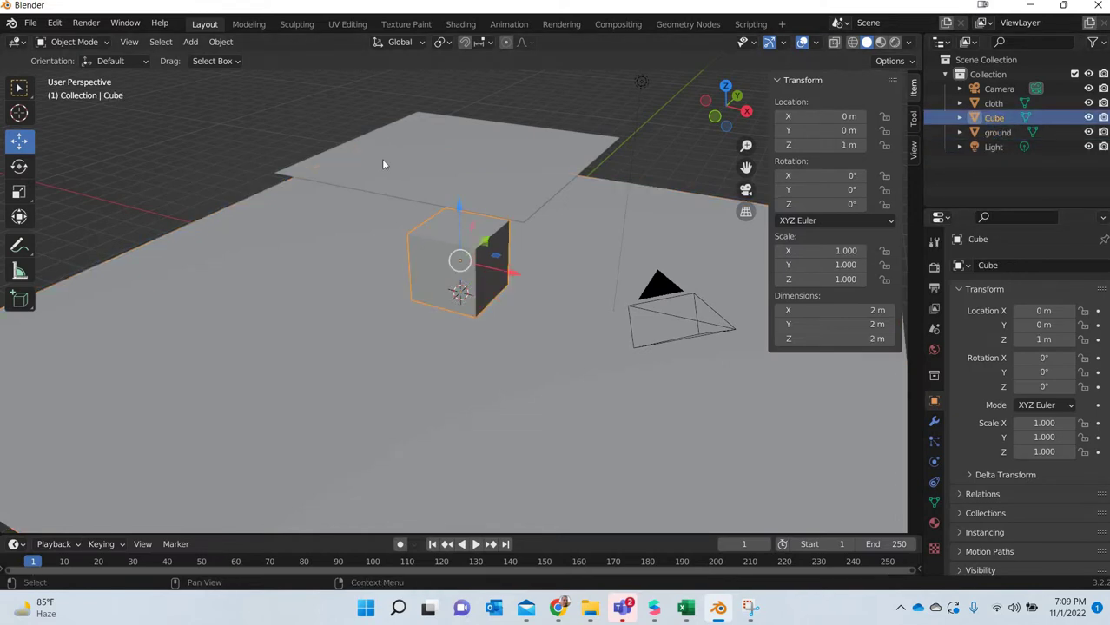
{"action": "left_click", "coordinate": [445, 193]}
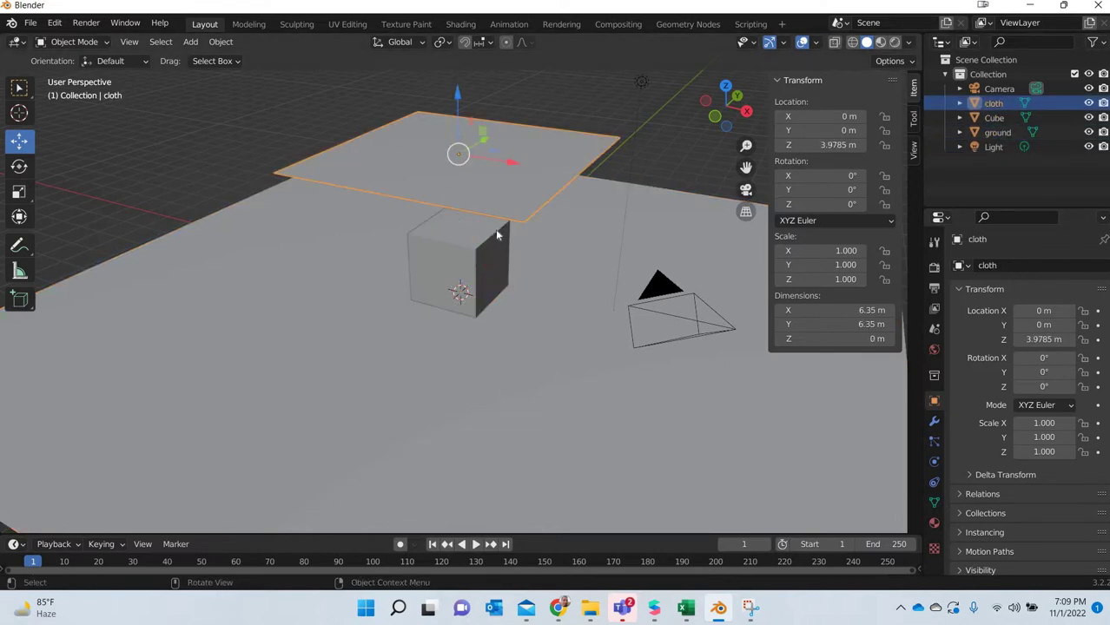
{"action": "mouse_move", "coordinate": [483, 271]}
{"action": "middle_mouse_down"}
{"action": "mouse_move", "coordinate": [495, 287]}
{"action": "mouse_move", "coordinate": [497, 276]}
{"action": "mouse_move", "coordinate": [475, 290]}
{"action": "middle_mouse_up"}
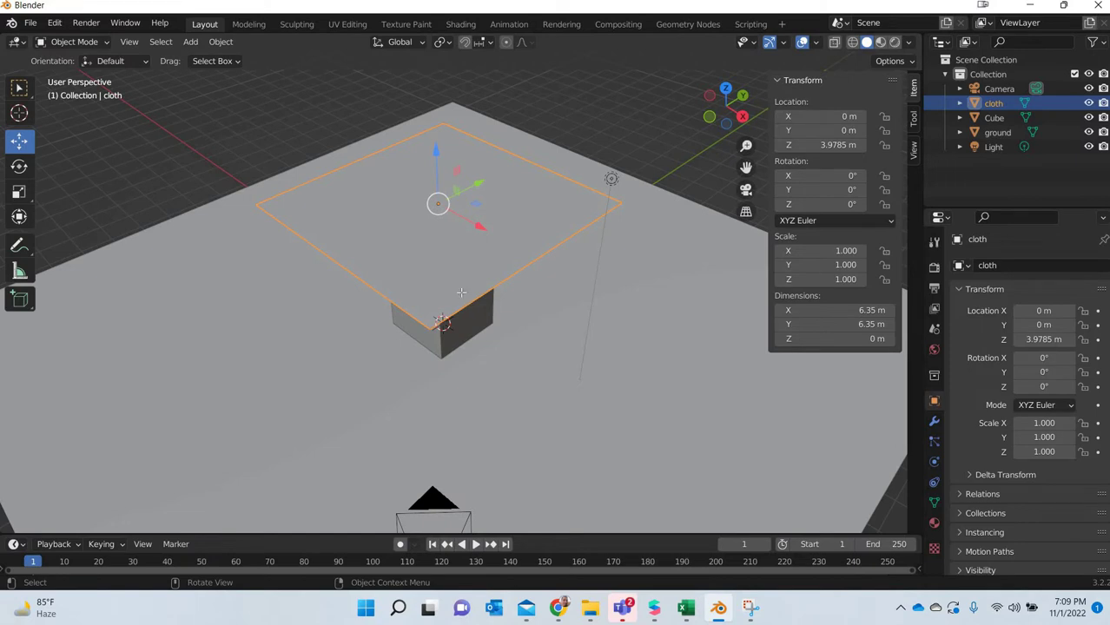
{"action": "key", "text": "Tab"}
{"action": "key", "text": "2"}
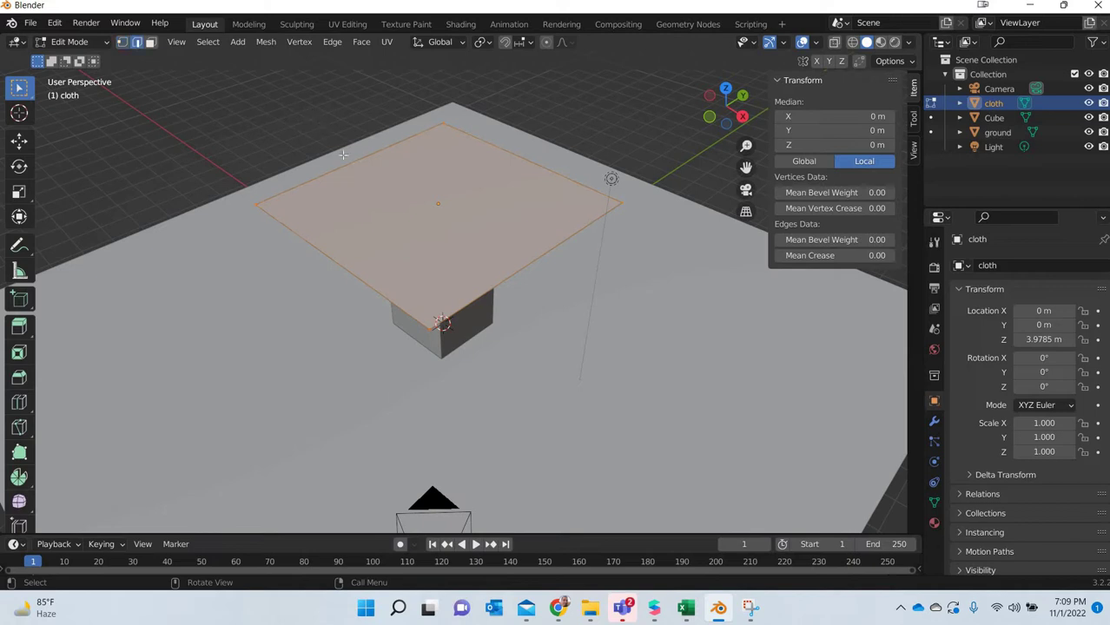
{"action": "left_click", "coordinate": [331, 41]}
{"action": "key", "text": "Return"}
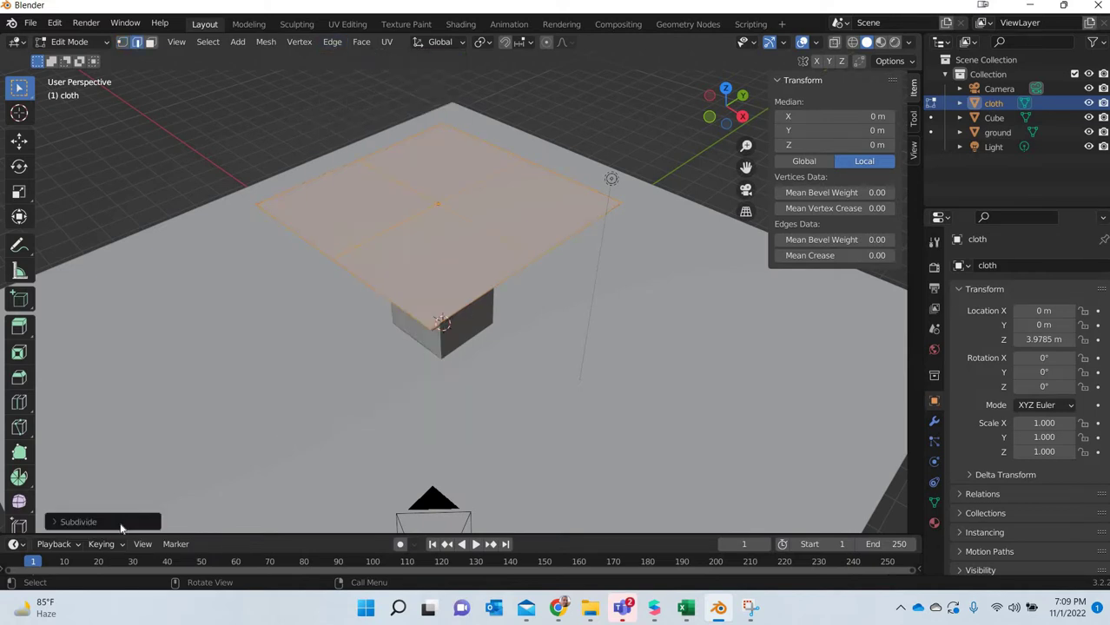
{"action": "left_click", "coordinate": [78, 521]}
{"action": "double_click", "coordinate": [186, 422]}
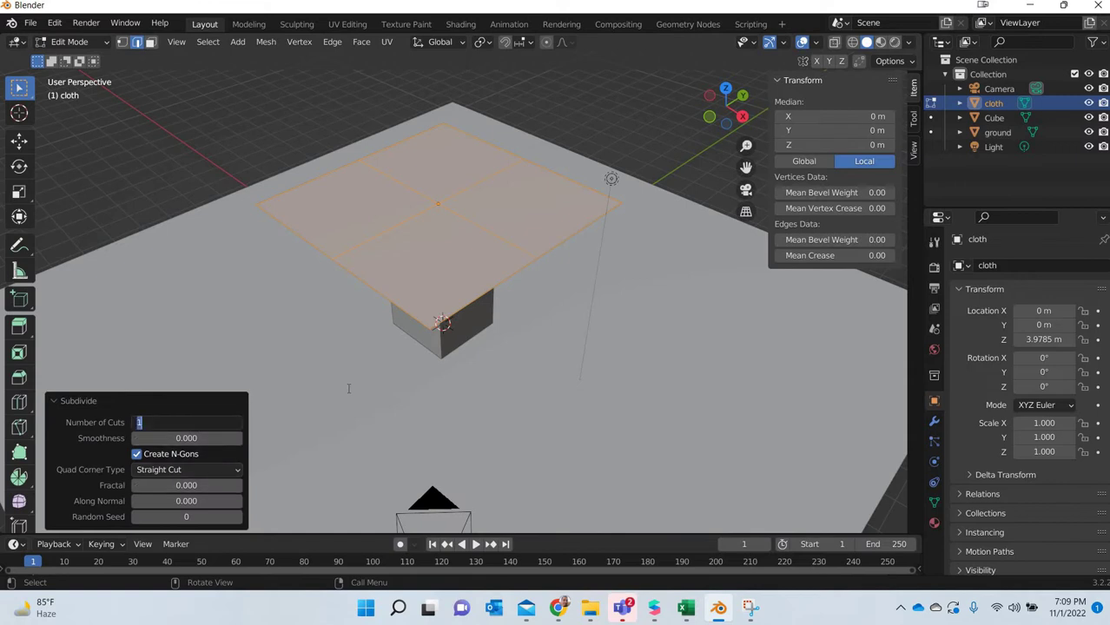
{"action": "type", "text": "25"}
{"action": "key", "text": "Return"}
Activate the Move tool and return the subdivided cloth to Object Mode.
{"action": "middle_click_drag", "start_coordinate": [606, 268], "coordinate": [29, 146]}
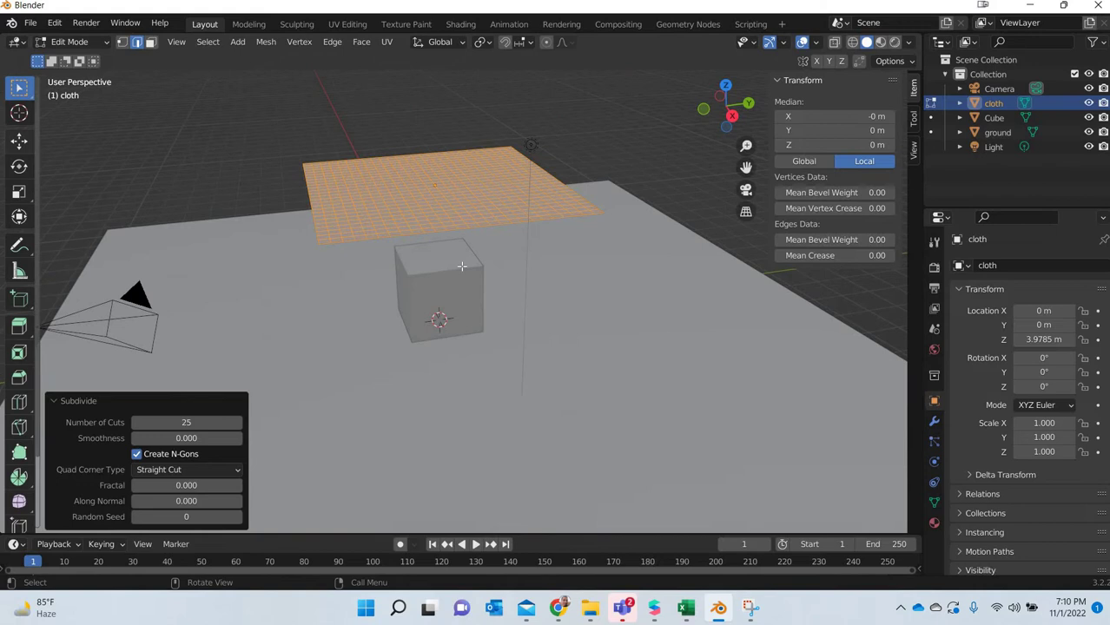
{"action": "left_click", "coordinate": [19, 141]}
{"action": "middle_click_drag", "start_coordinate": [488, 276], "coordinate": [454, 224]}
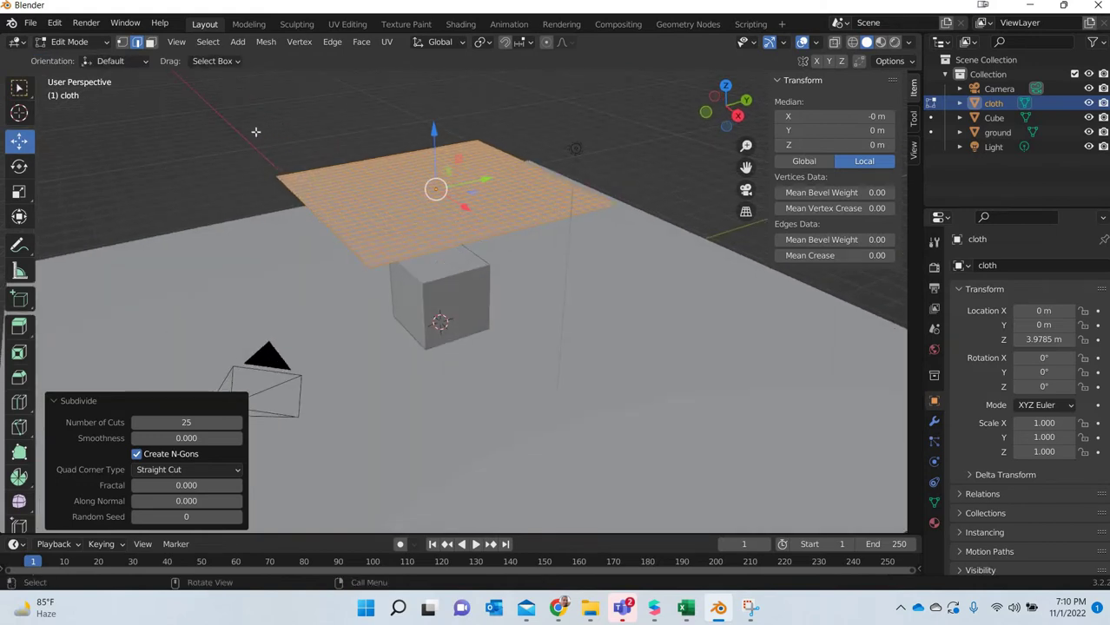
{"action": "middle_click_drag", "start_coordinate": [247, 183], "coordinate": [212, 142]}
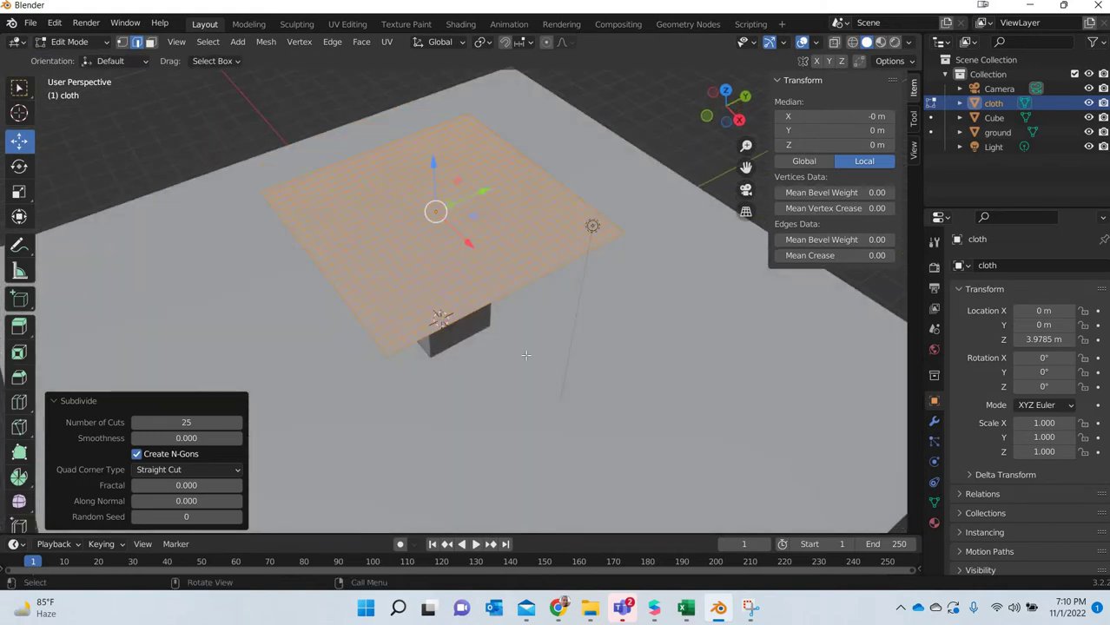
{"action": "left_click", "coordinate": [533, 298]}
{"action": "middle_click_drag", "start_coordinate": [532, 298], "coordinate": [504, 315]}
{"action": "key", "text": "Tab"}
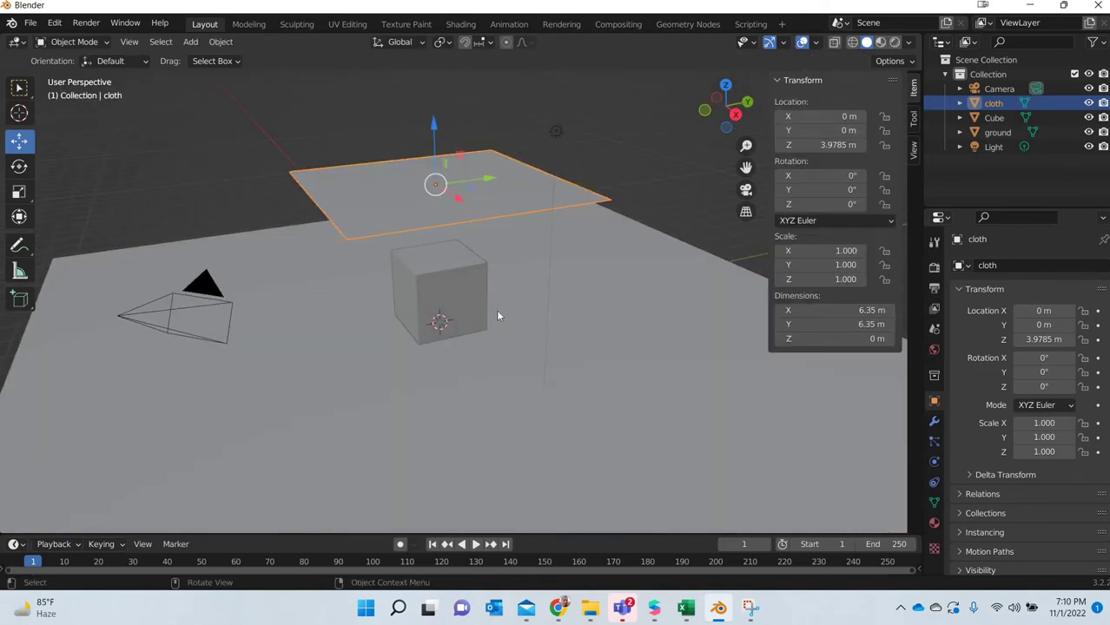
Add Cloth physics to the raised cloth plane.
{"action": "middle_click_drag", "start_coordinate": [512, 329], "coordinate": [764, 382]}
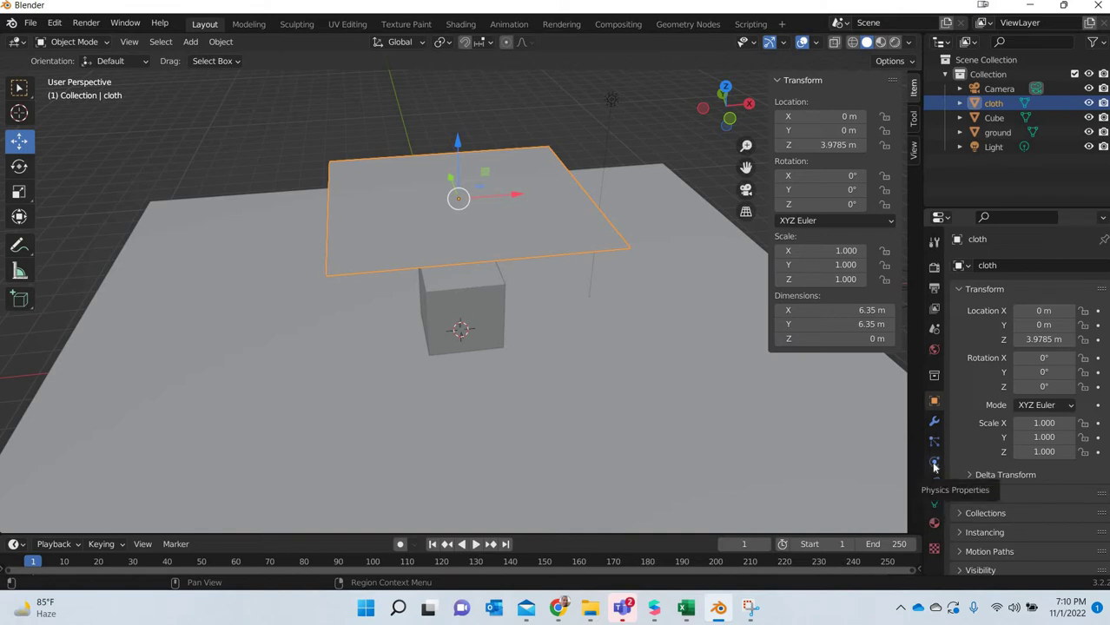
{"action": "left_click", "coordinate": [934, 463]}
{"action": "left_click", "coordinate": [1054, 296]}
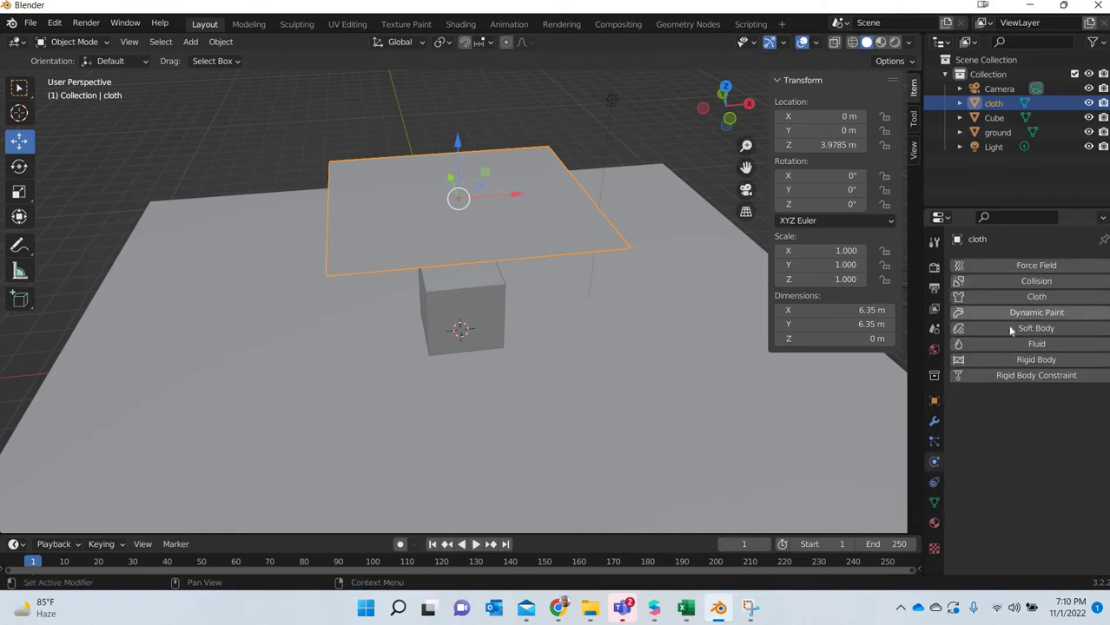
Select the cube, preview the cloth simulation and rewind to the first frame.
{"action": "middle_click_drag", "start_coordinate": [474, 401], "coordinate": [474, 291]}
{"action": "left_click", "coordinate": [474, 290]}
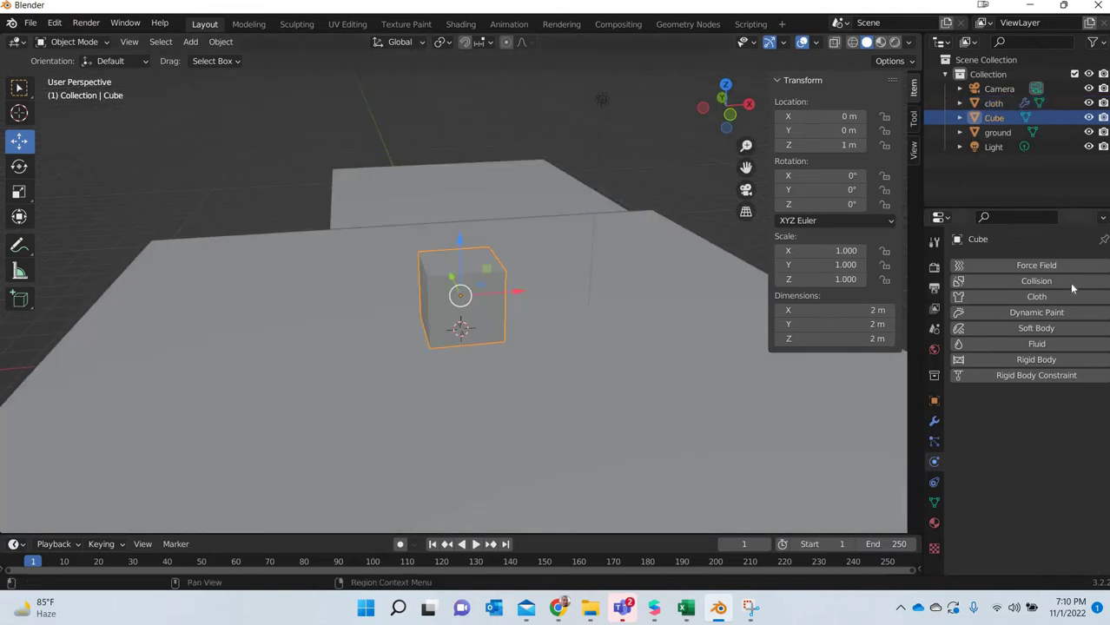
{"action": "left_click", "coordinate": [475, 543]}
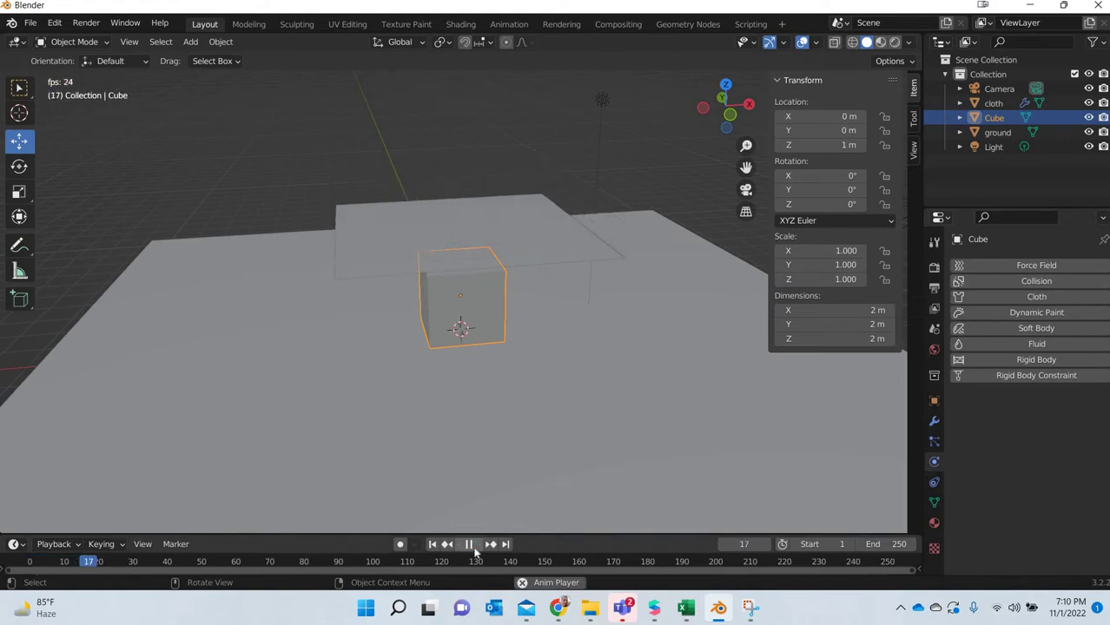
{"action": "left_click", "coordinate": [469, 544]}
{"action": "key", "text": "shift+Left"}
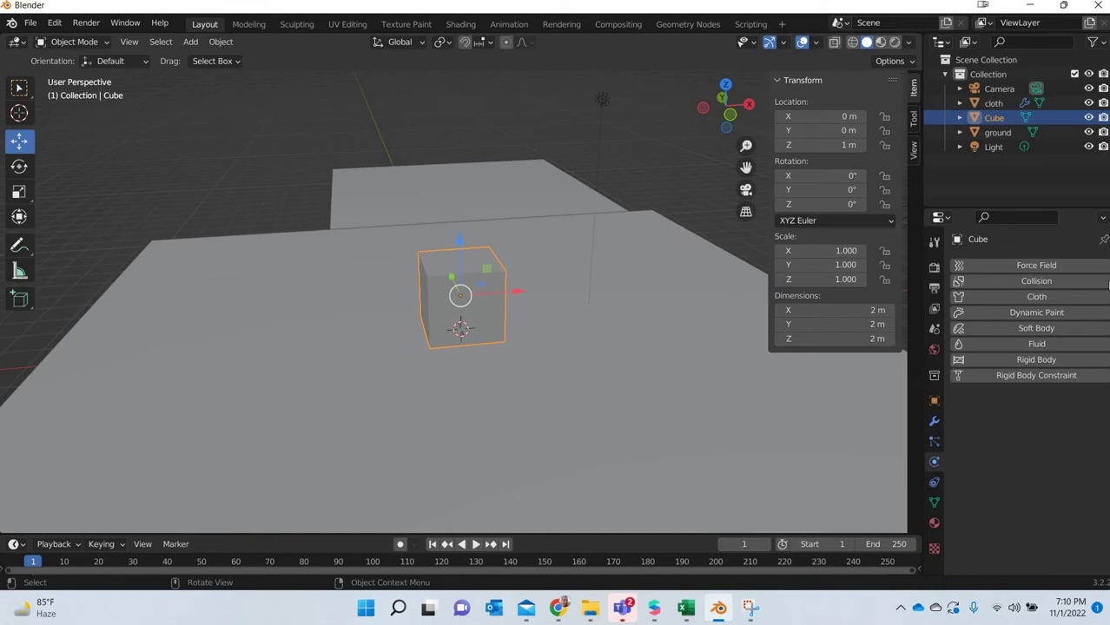
Add Collision physics to the cube, preview the cloth falling on it and rewind to the first frame.
{"action": "left_click", "coordinate": [1071, 281]}
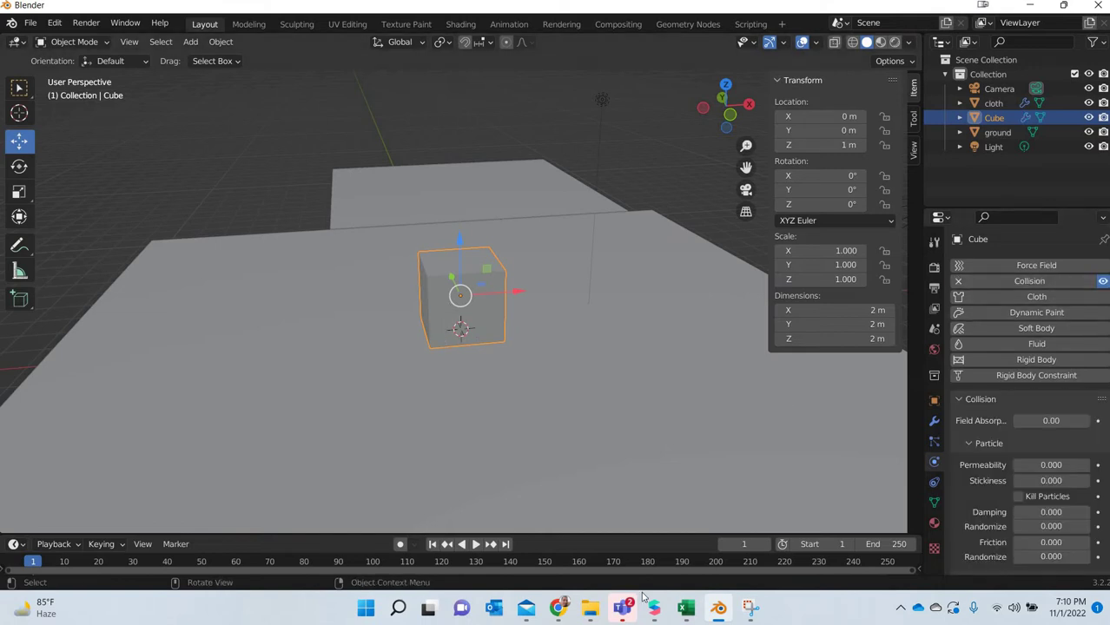
{"action": "left_click", "coordinate": [475, 544]}
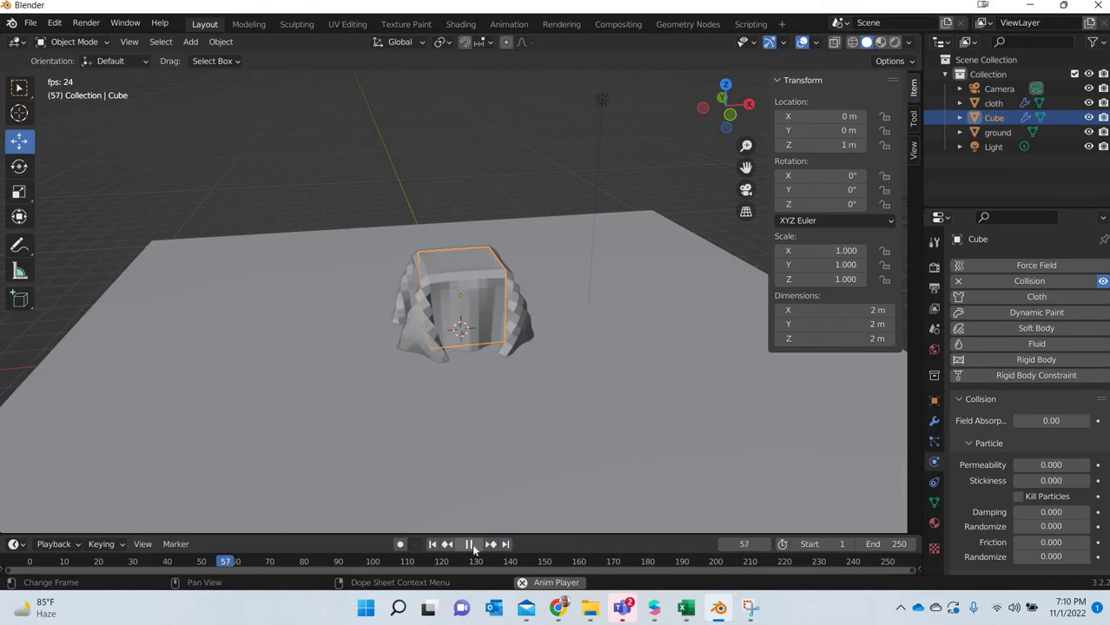
{"action": "left_click", "coordinate": [469, 545]}
{"action": "key", "text": "shift+Left"}
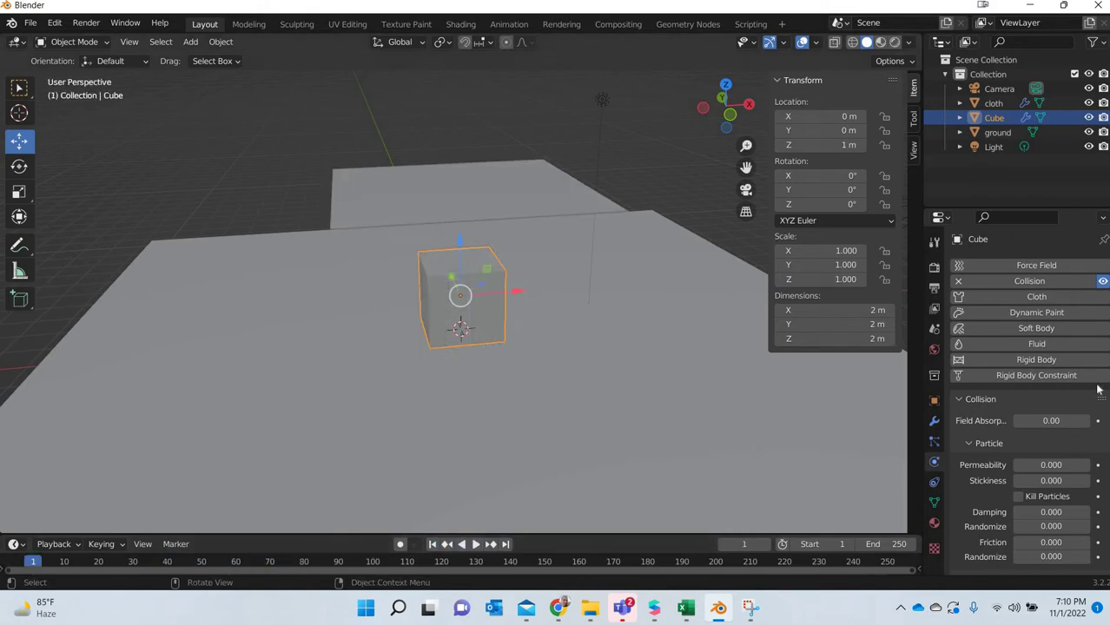
Add Collision physics to the ground plane, reselect the cloth and play the simulation until the cloth settles.
{"action": "left_click", "coordinate": [996, 132]}
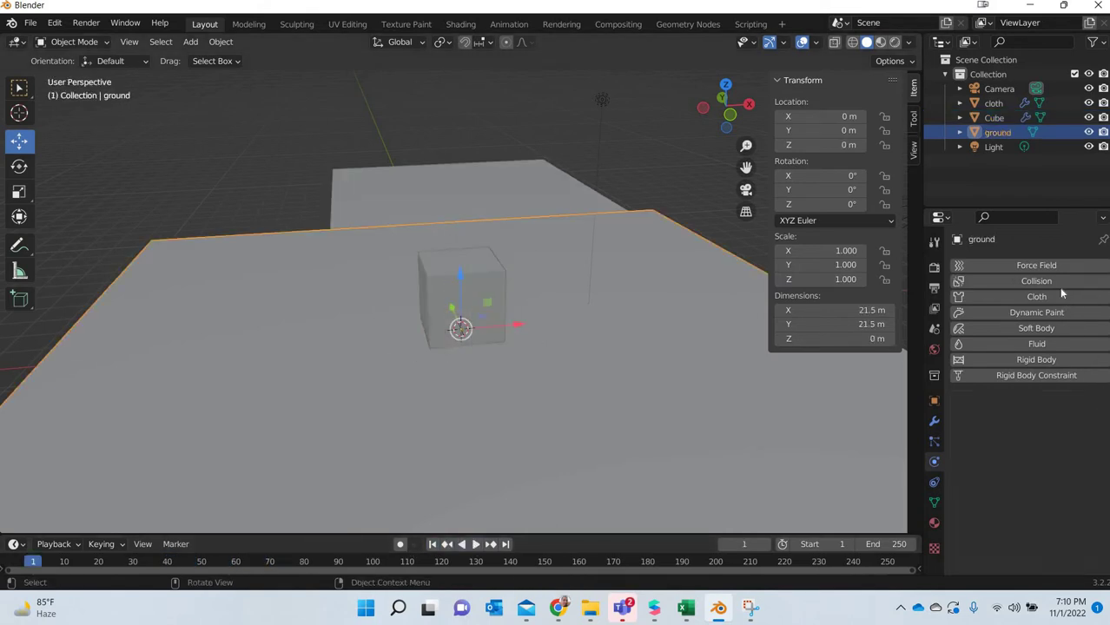
{"action": "left_click", "coordinate": [549, 186]}
{"action": "left_click", "coordinate": [475, 545]}
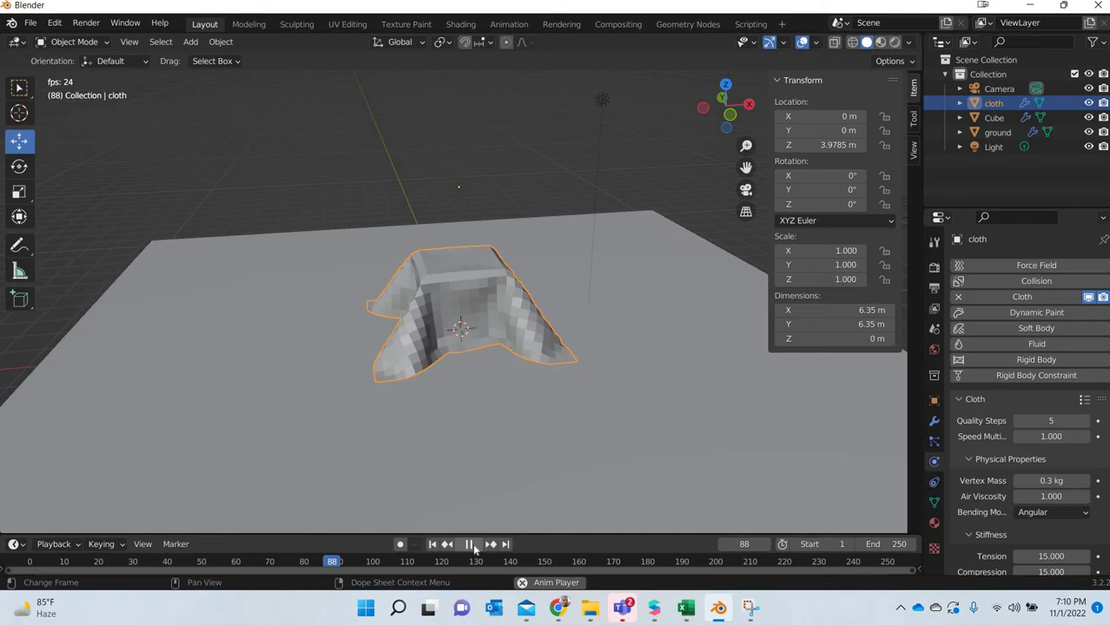
{"action": "key", "text": "space"}
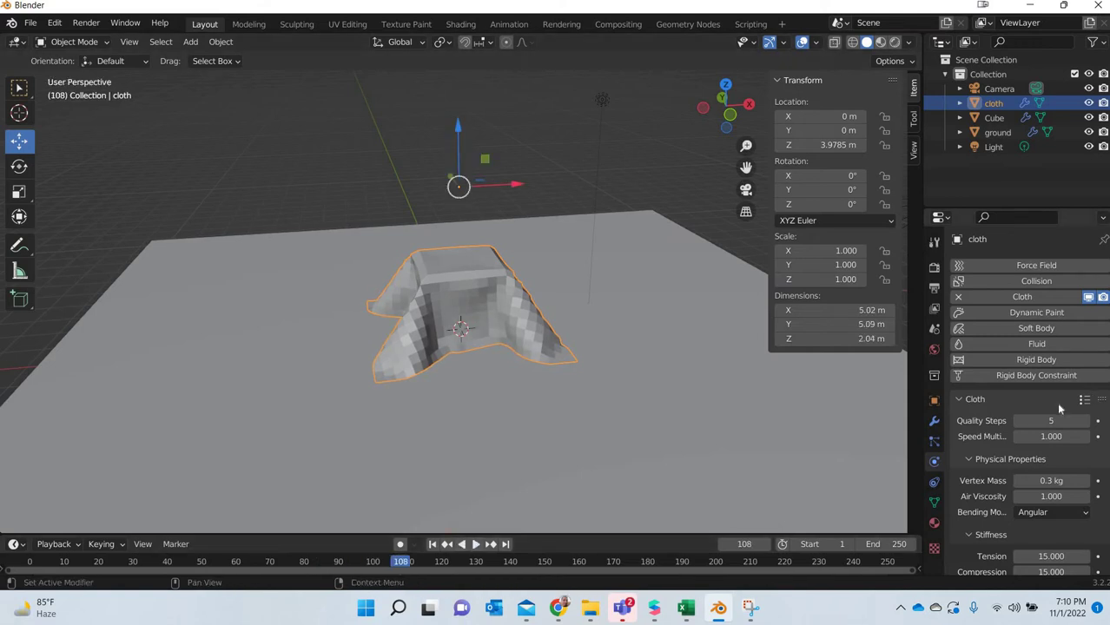
Examine the cloth's collision settings, including Object Collisions and Self Collisions.
{"action": "scroll", "coordinate": [1057, 403], "scroll_direction": "down", "scroll_amount": 12}
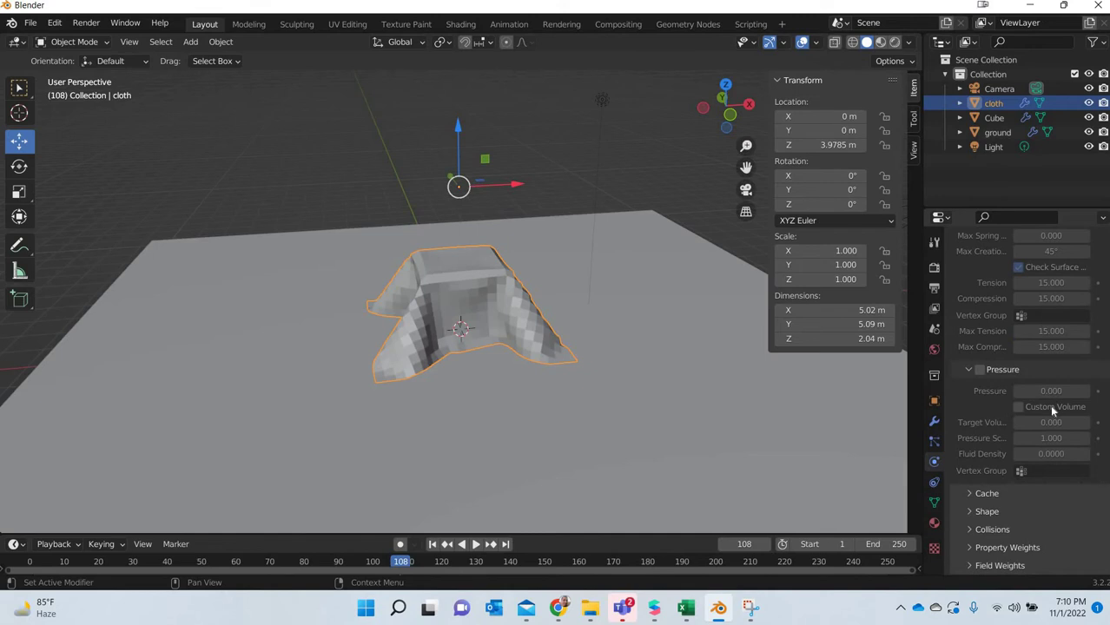
{"action": "left_click", "coordinate": [992, 529]}
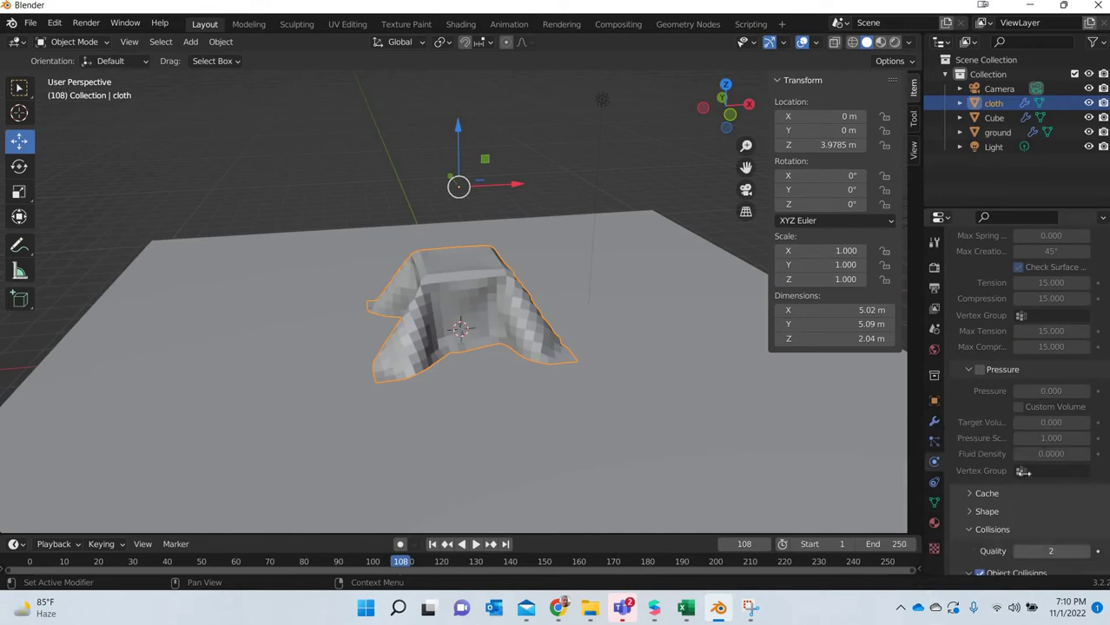
{"action": "scroll", "coordinate": [1077, 503], "scroll_direction": "down", "scroll_amount": 4}
{"action": "scroll", "coordinate": [1053, 492], "scroll_direction": "down", "scroll_amount": 2}
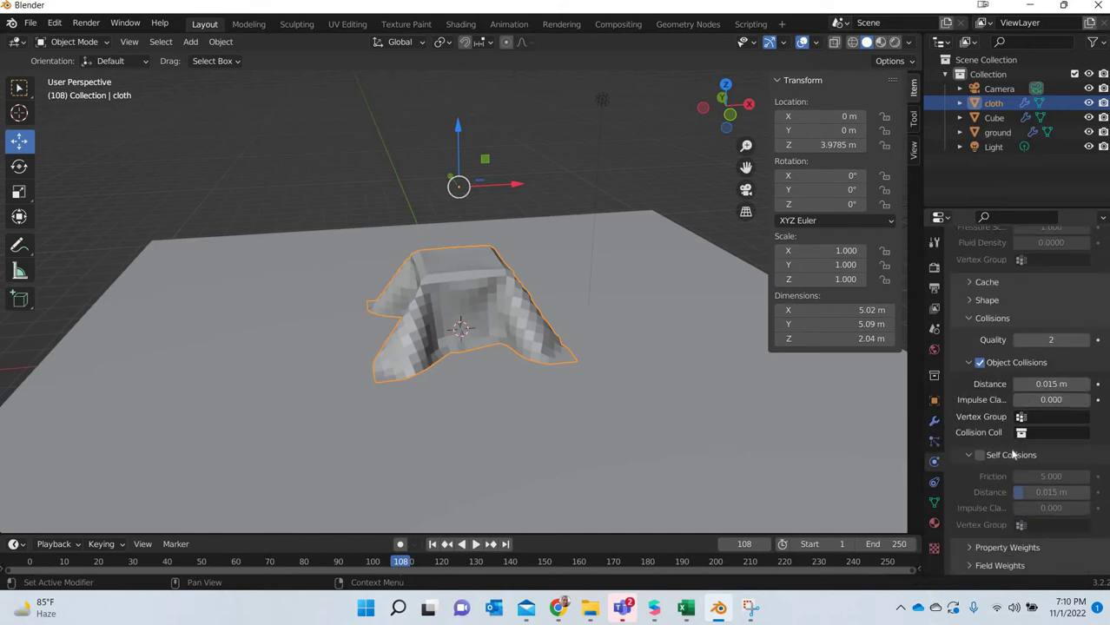
{"action": "left_click", "coordinate": [1010, 456]}
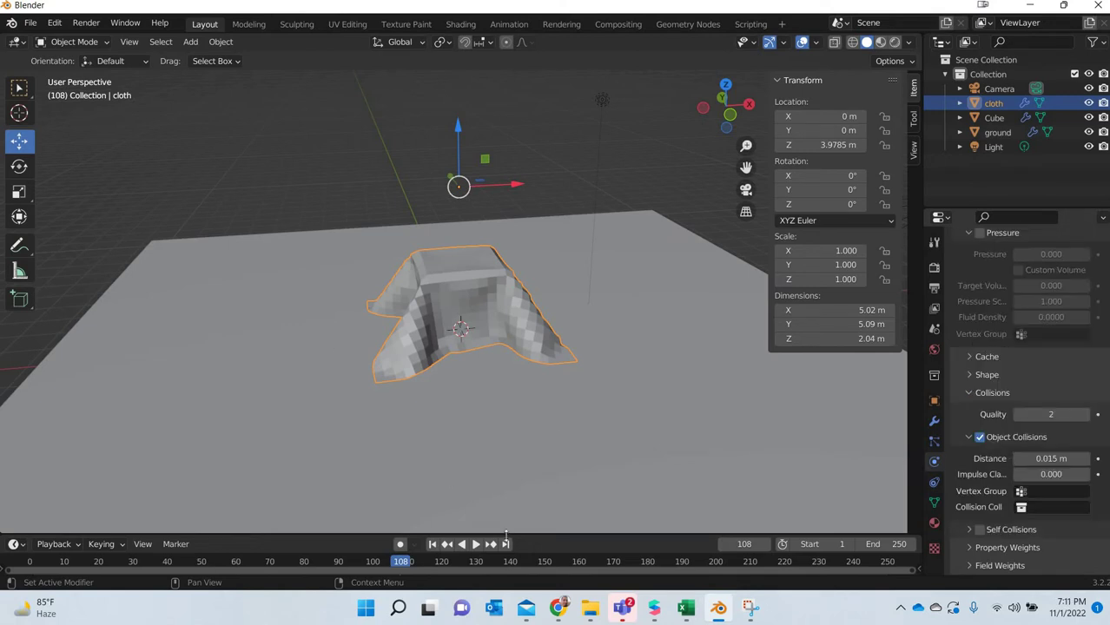
Replay the cloth simulation from the first frame and pause it at frame 90.
{"action": "left_click", "coordinate": [432, 544]}
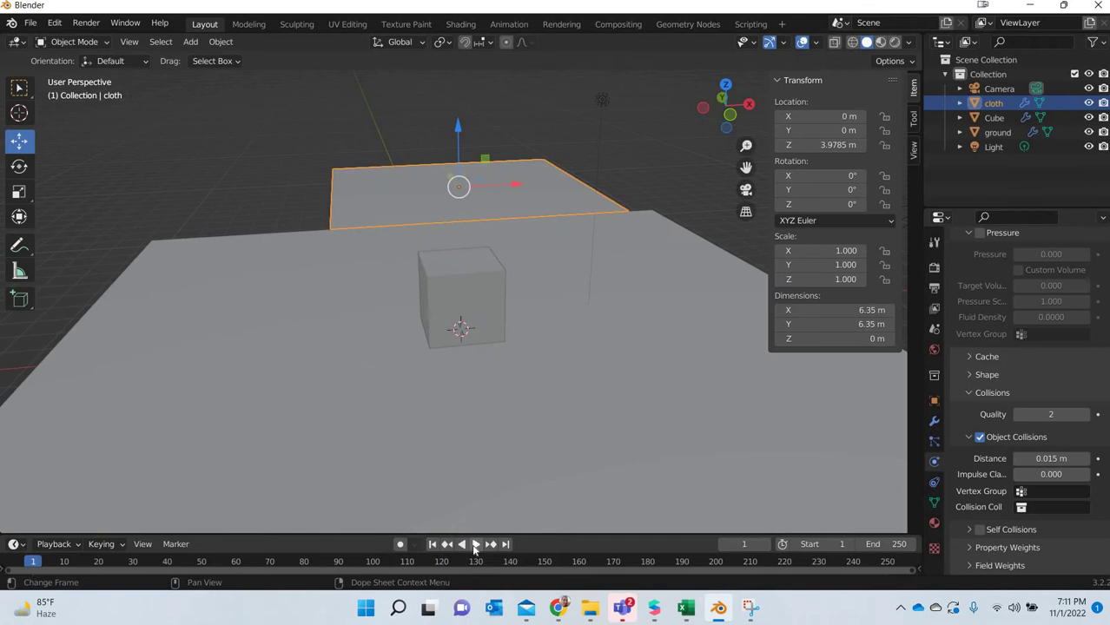
{"action": "left_click", "coordinate": [474, 544]}
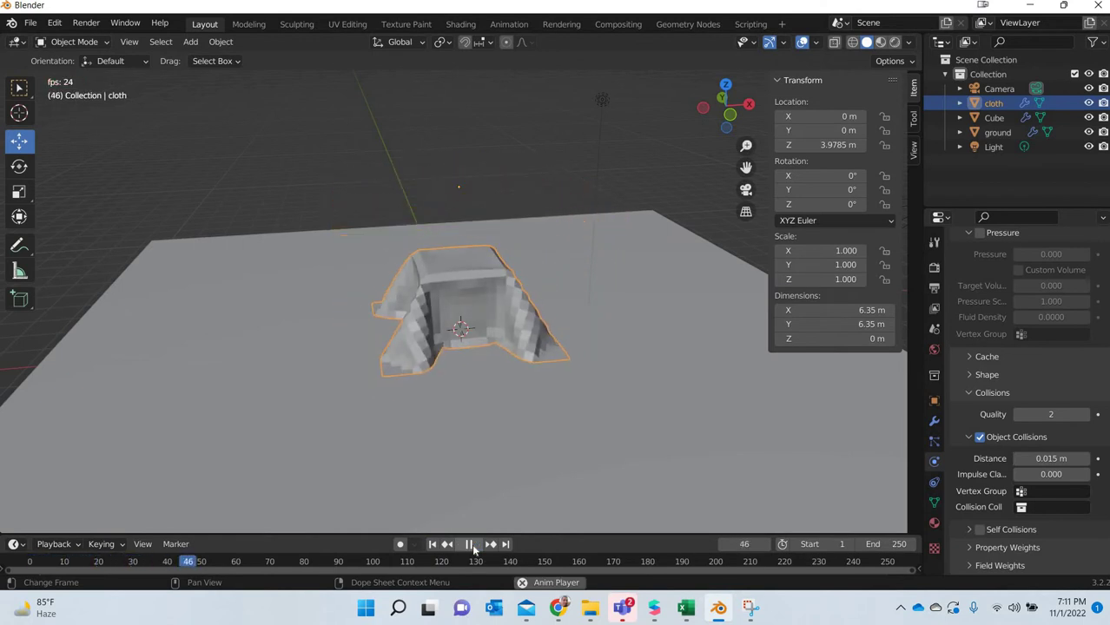
{"action": "key", "text": "space"}
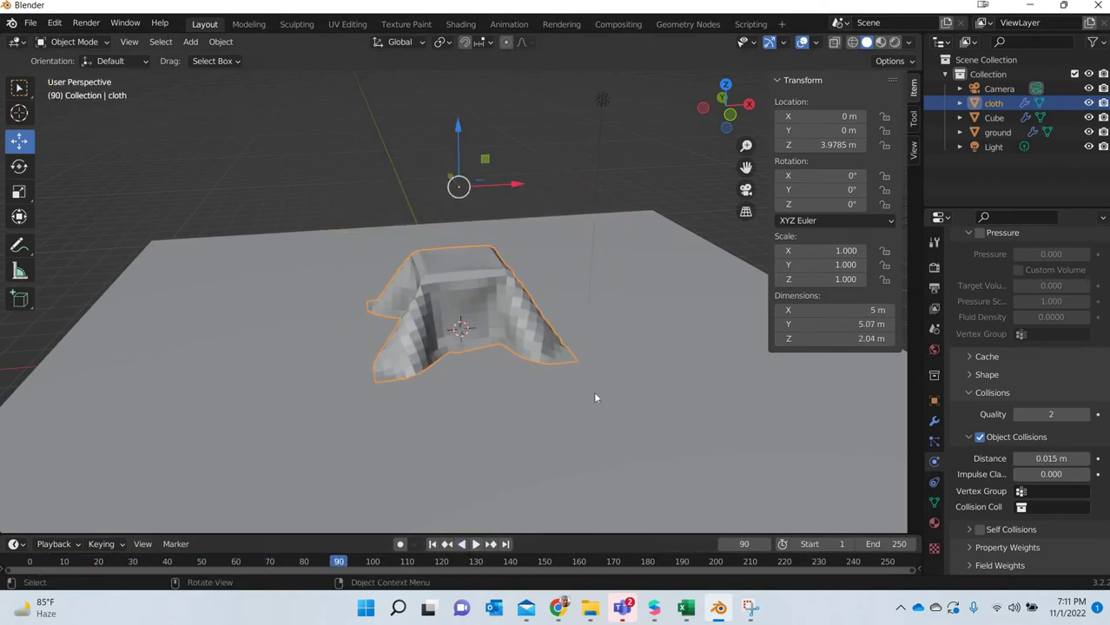
Apply Shade Smooth to the draped cloth and inspect it from another side.
{"action": "middle_click_drag", "start_coordinate": [594, 399], "coordinate": [391, 373]}
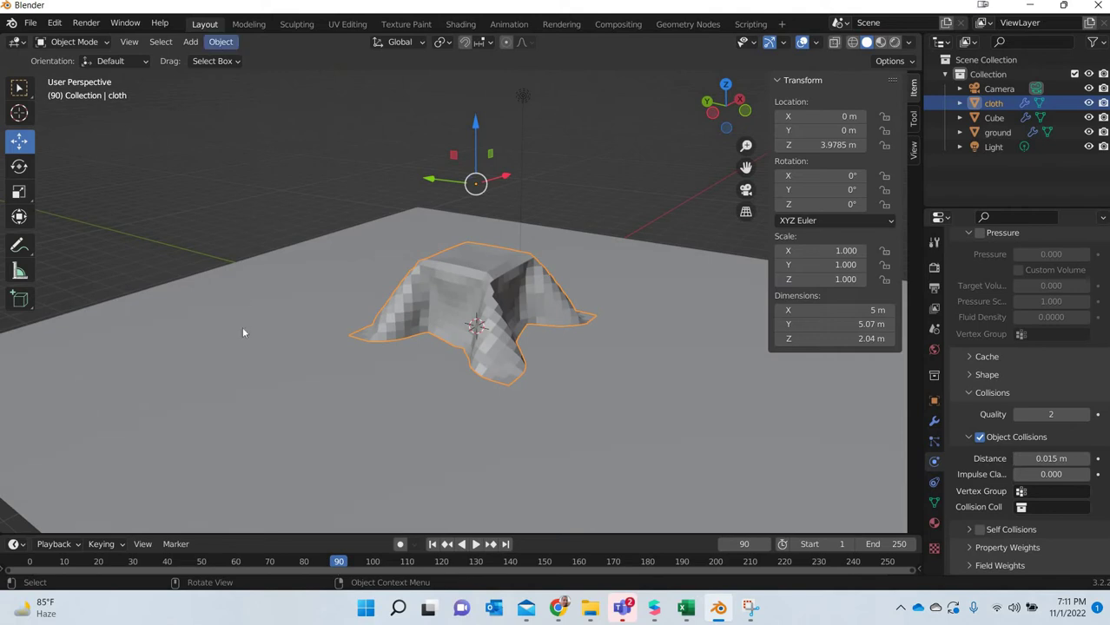
{"action": "left_click", "coordinate": [220, 41]}
{"action": "mouse_move", "coordinate": [261, 396]}
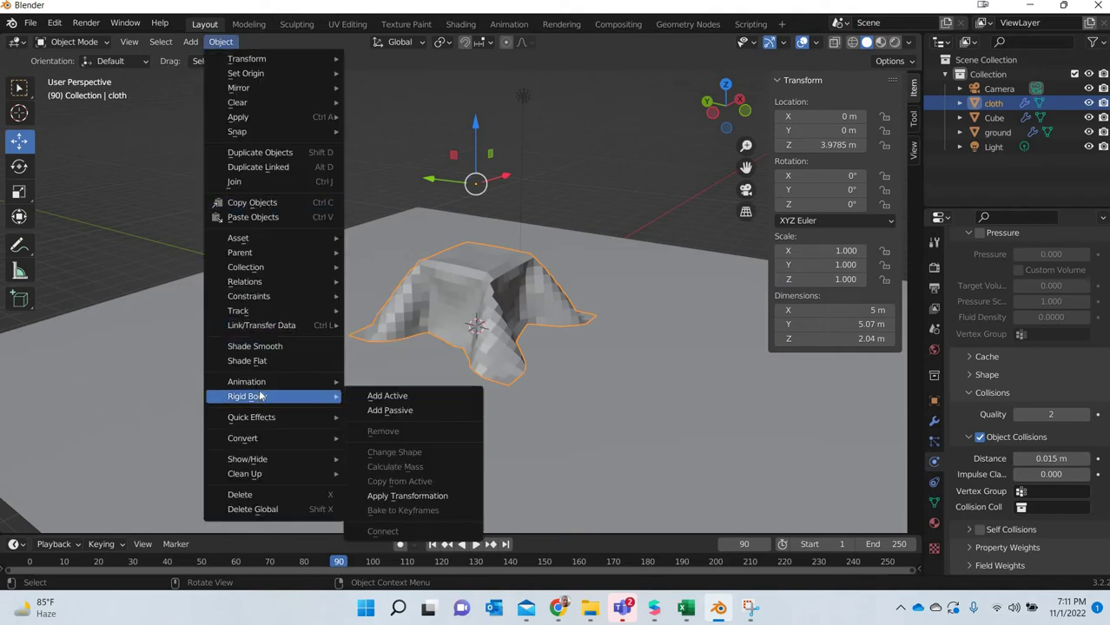
{"action": "left_click", "coordinate": [276, 347]}
{"action": "middle_click_drag", "start_coordinate": [603, 372], "coordinate": [290, 378]}
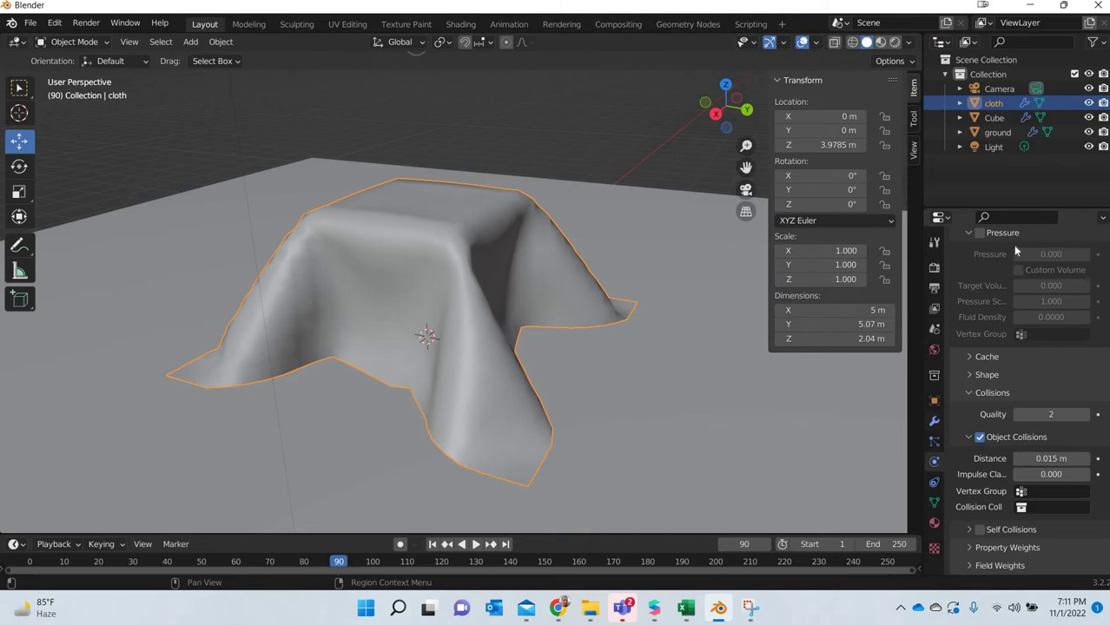
Add a Subdivision Surface modifier to the cloth with 2 viewport levels.
{"action": "left_click", "coordinate": [934, 421]}
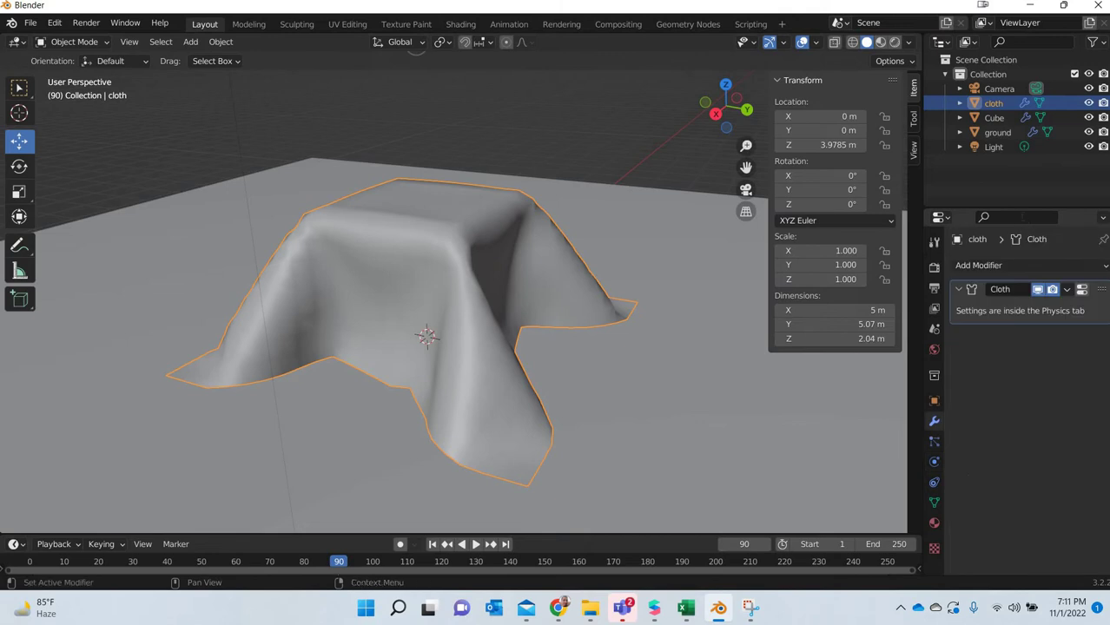
{"action": "left_click", "coordinate": [994, 266]}
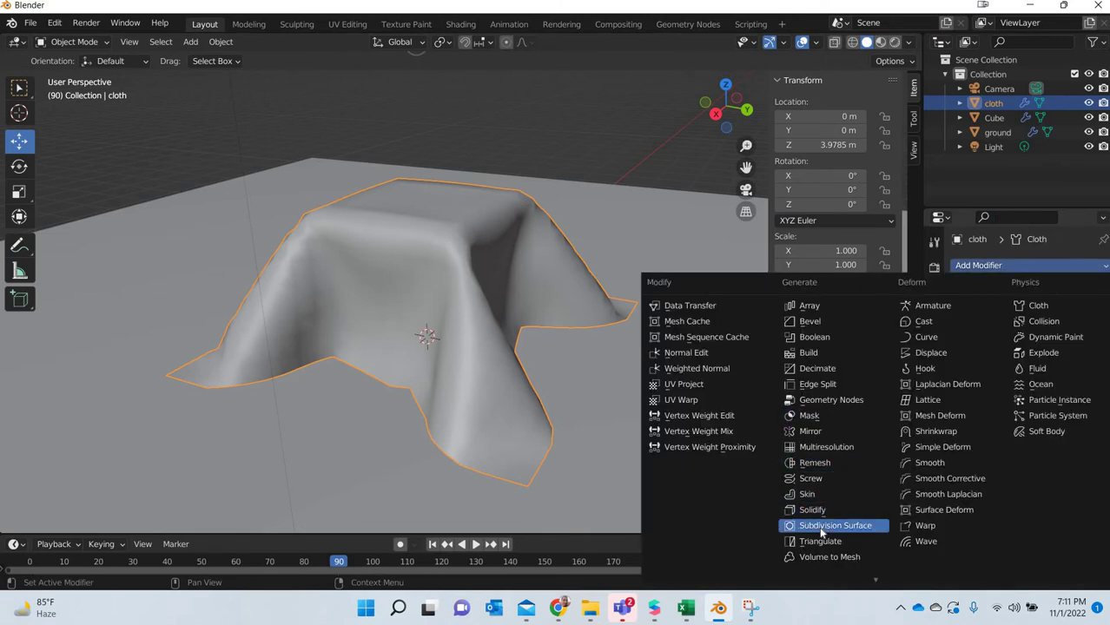
{"action": "left_click", "coordinate": [821, 526]}
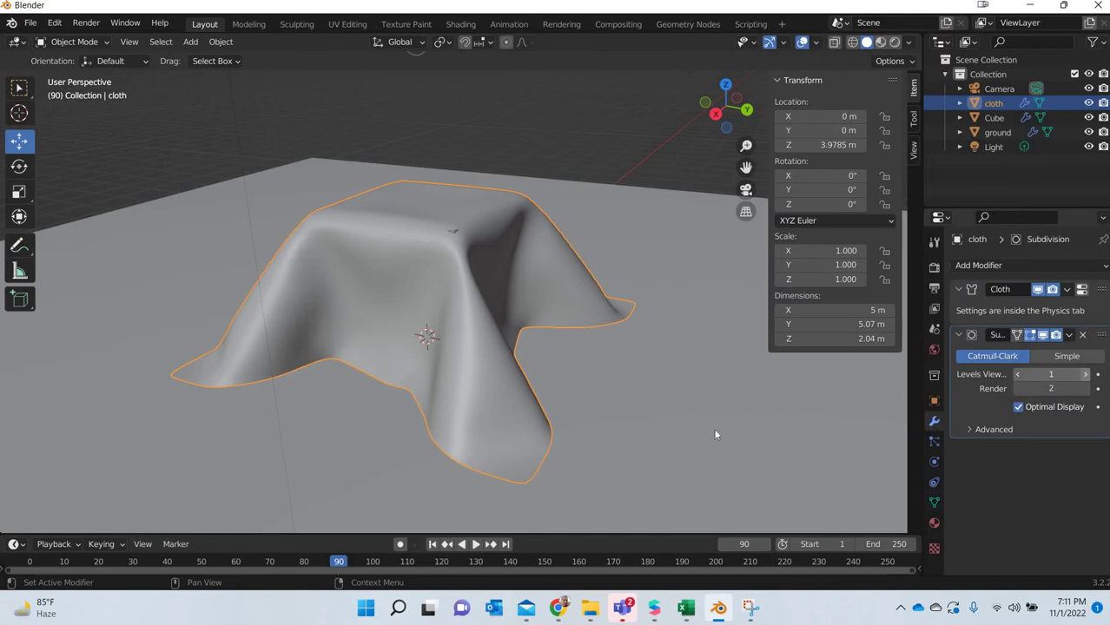
{"action": "middle_click_drag", "start_coordinate": [517, 434], "coordinate": [666, 408]}
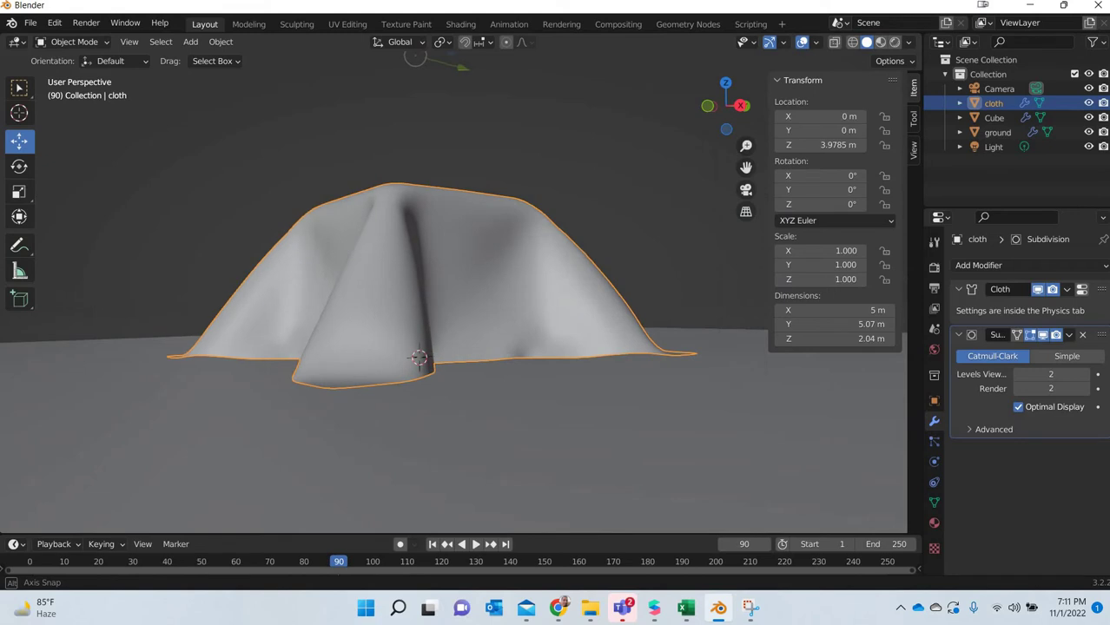
Add a Solidify modifier with 0.01 m thickness to the cloth.
{"action": "left_click", "coordinate": [1025, 264]}
{"action": "left_click", "coordinate": [821, 512]}
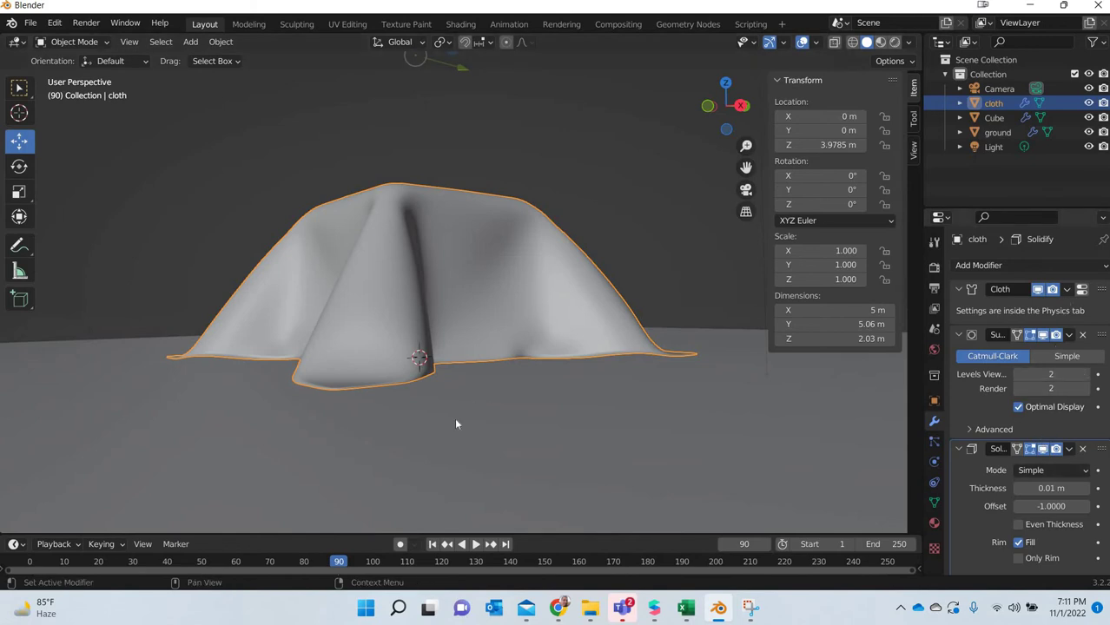
{"action": "middle_click_drag", "start_coordinate": [446, 427], "coordinate": [428, 448]}
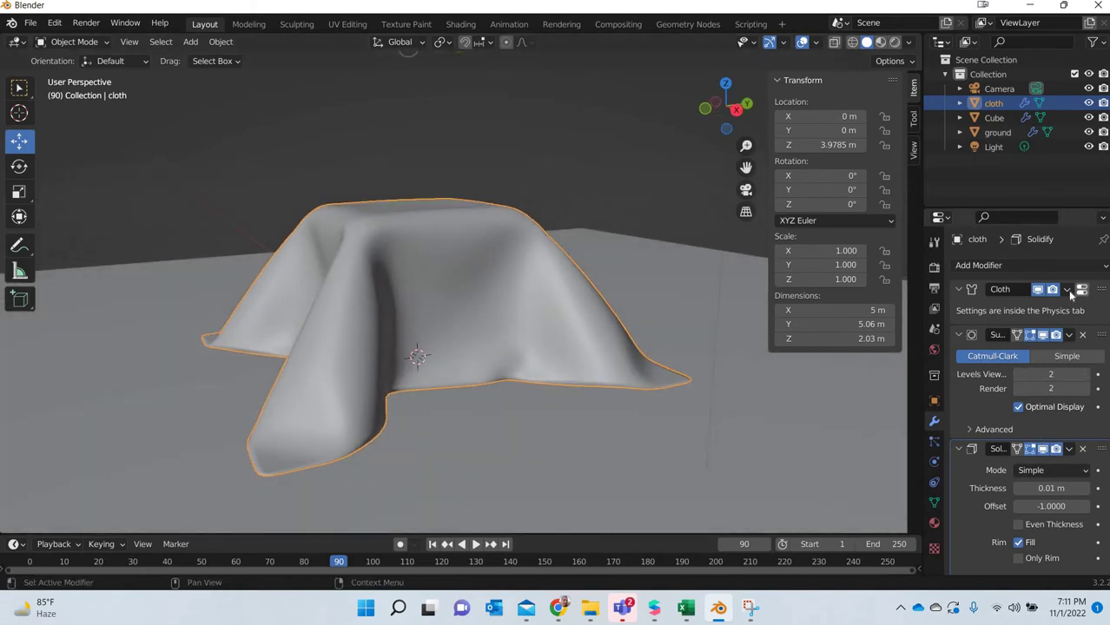
Apply the cloth's Cloth, Subdivision Surface and Solidify modifiers in that order.
{"action": "left_click", "coordinate": [1067, 290]}
{"action": "left_click", "coordinate": [1072, 305]}
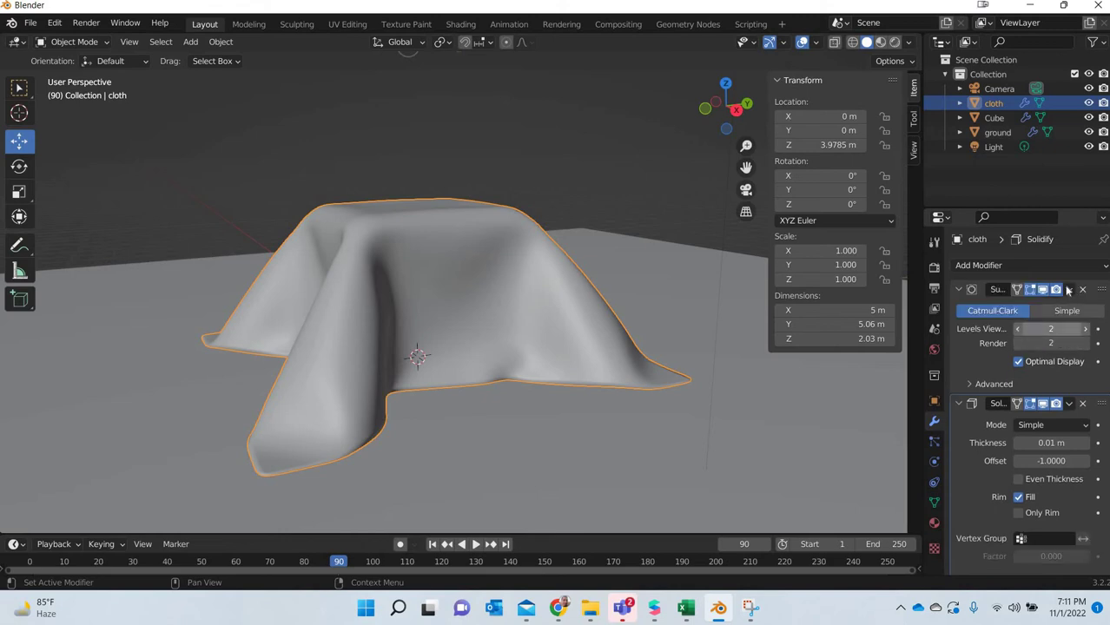
{"action": "left_click", "coordinate": [1069, 290]}
{"action": "left_click", "coordinate": [1074, 302]}
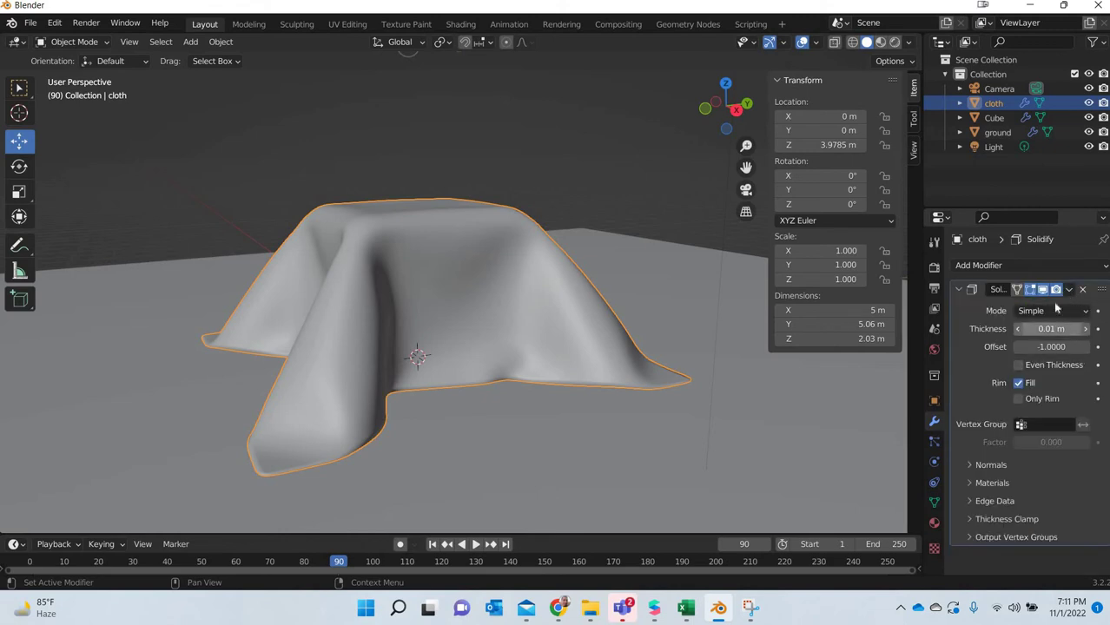
{"action": "left_click", "coordinate": [1069, 289]}
{"action": "key", "text": "Return"}
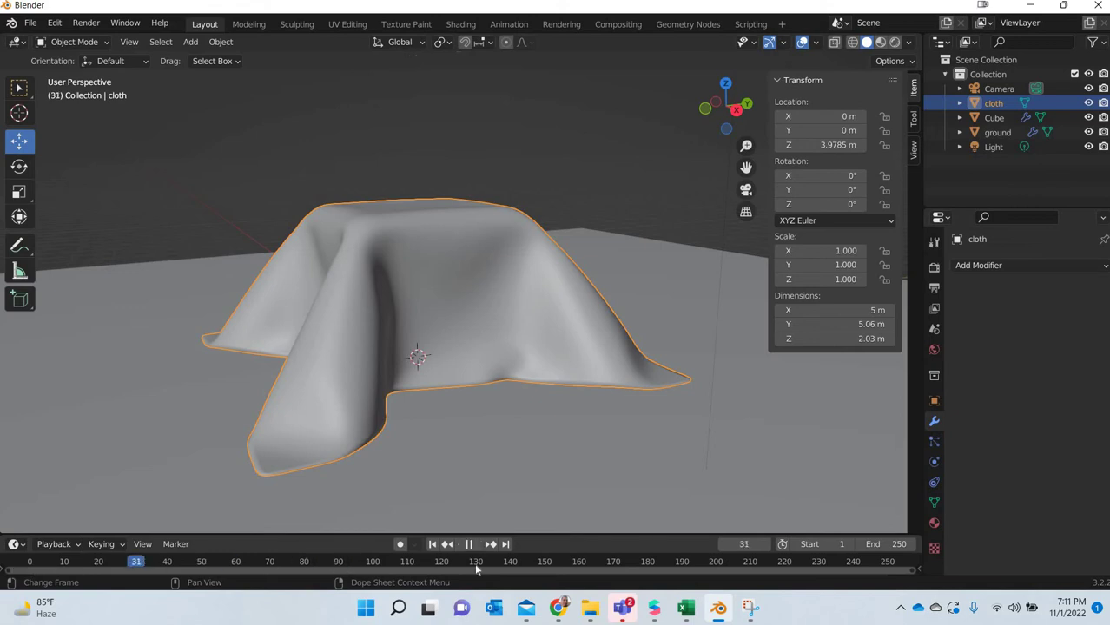
Scrub the timeline back to frame 2 and raise the draped cloth to a Z location of 4.0085 m.
{"action": "left_click_drag", "start_coordinate": [475, 565], "coordinate": [37, 417]}
{"action": "middle_click_drag", "start_coordinate": [642, 352], "coordinate": [466, 306]}
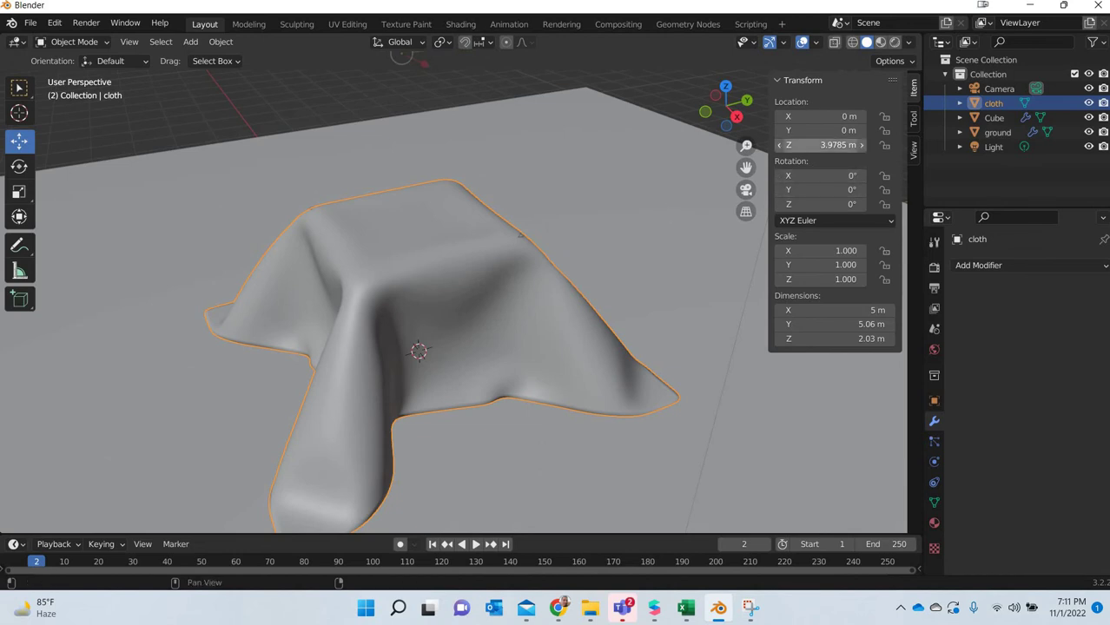
{"action": "mouse_move", "coordinate": [829, 145]}
{"action": "left_mouse_down"}
{"action": "mouse_move", "coordinate": [857, 144]}
{"action": "mouse_move", "coordinate": [839, 144]}
{"action": "left_mouse_up"}
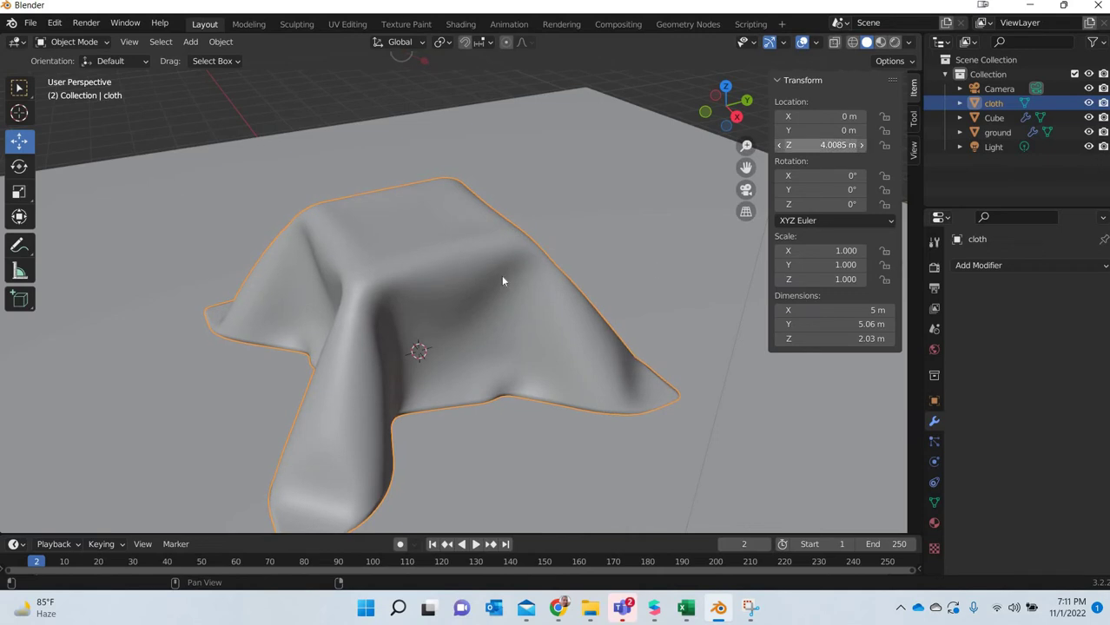
{"action": "middle_click_drag", "start_coordinate": [501, 275], "coordinate": [451, 282]}
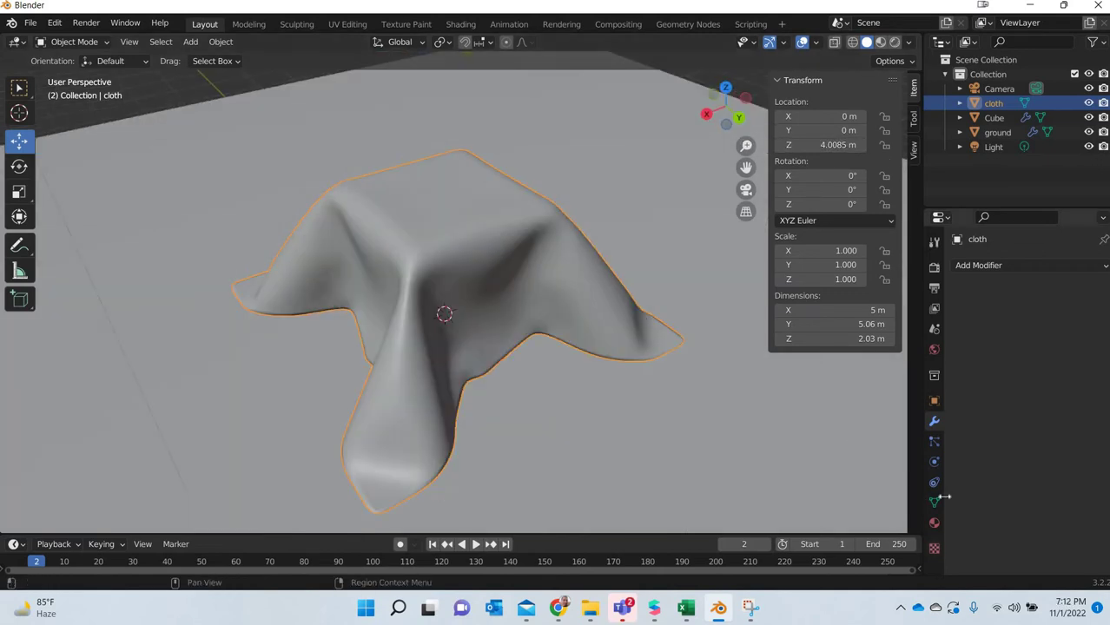
Create a new material for the cloth and assign an Image Texture to its Base Color.
{"action": "left_click", "coordinate": [934, 524]}
{"action": "left_click", "coordinate": [1047, 326]}
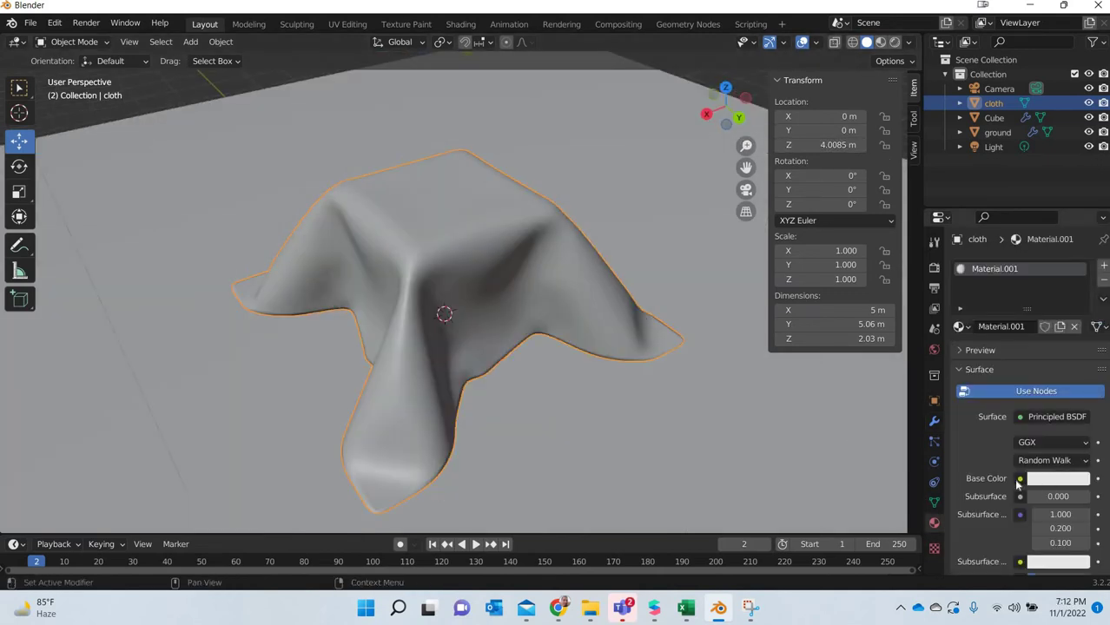
{"action": "left_click", "coordinate": [1019, 479]}
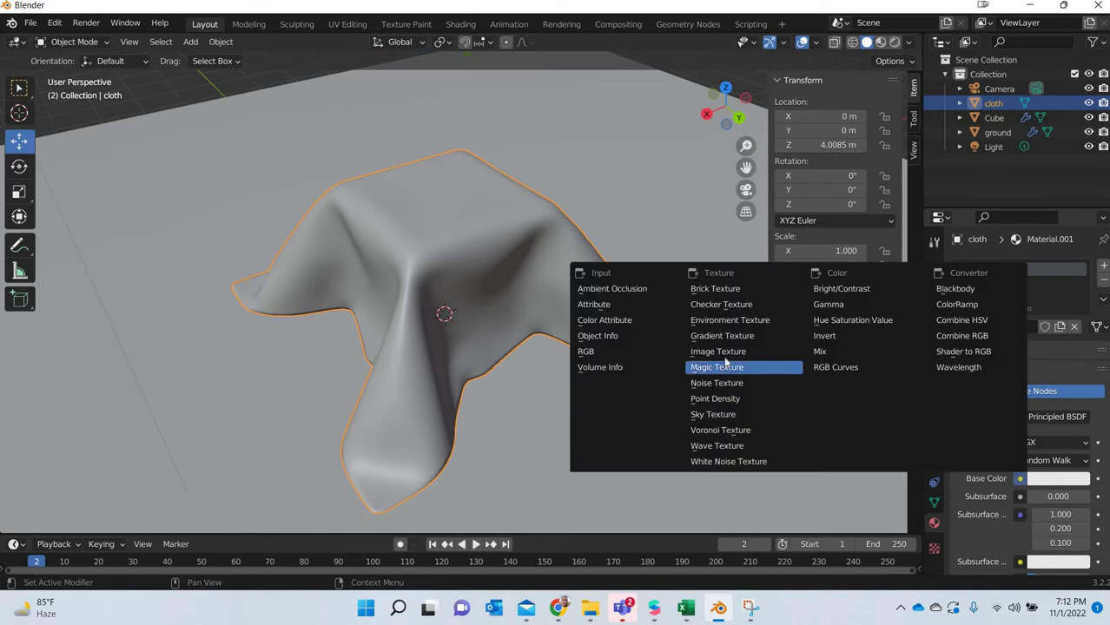
{"action": "left_click", "coordinate": [729, 350]}
Load fabric cartoon.jpg from D:\3D Assets\fabric as the Base Color image and show the cloth in material preview shading.
{"action": "left_click", "coordinate": [1078, 495]}
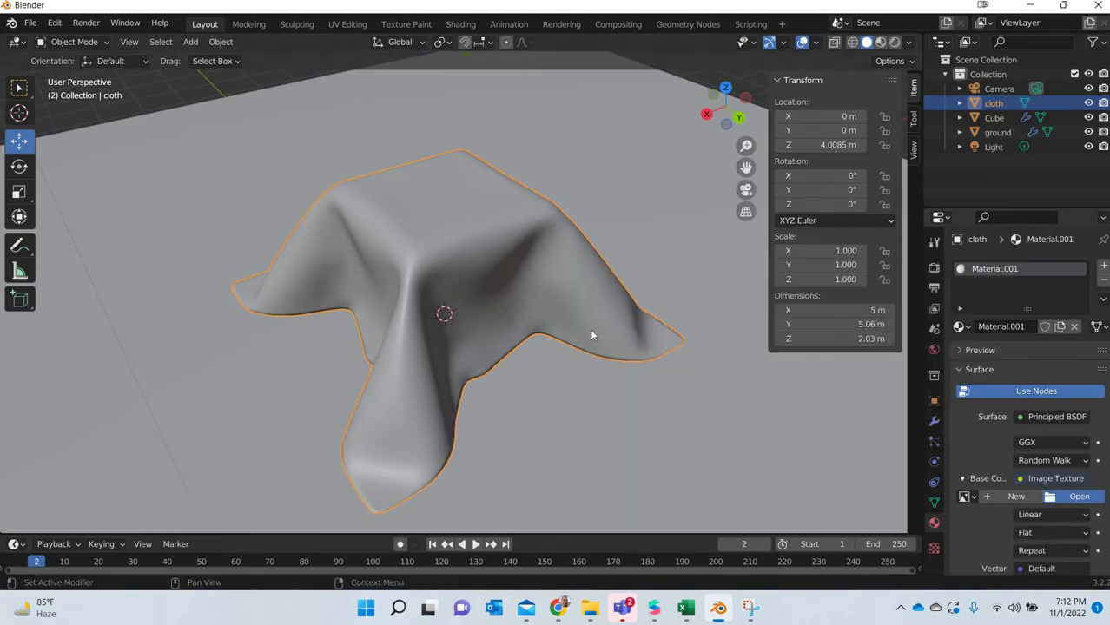
{"action": "left_click", "coordinate": [218, 226]}
{"action": "double_click", "coordinate": [399, 189]}
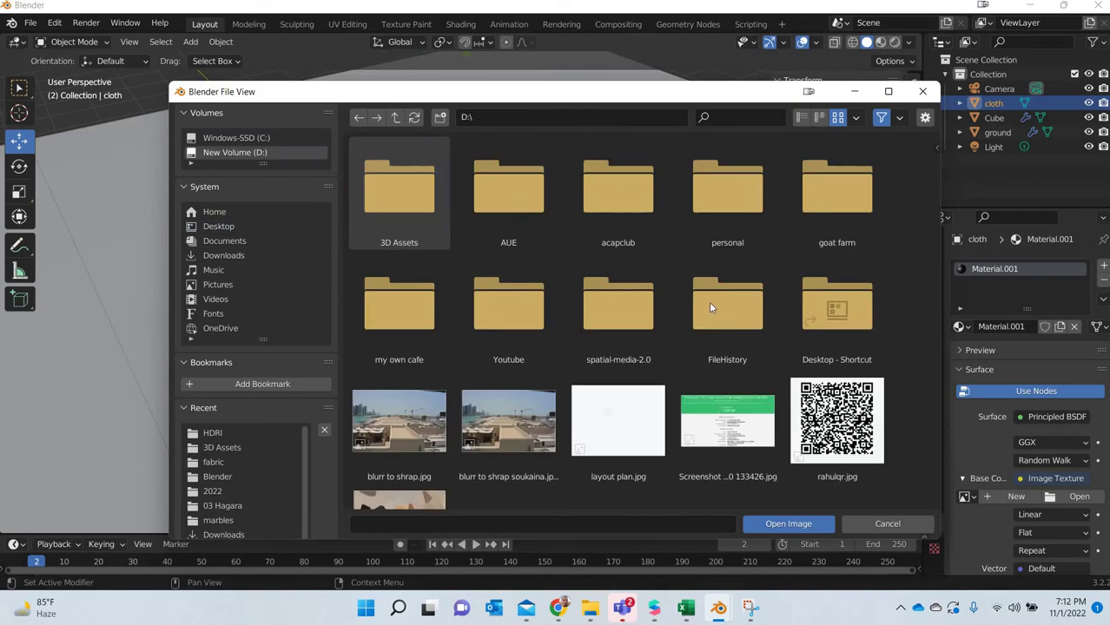
{"action": "left_click", "coordinate": [412, 214]}
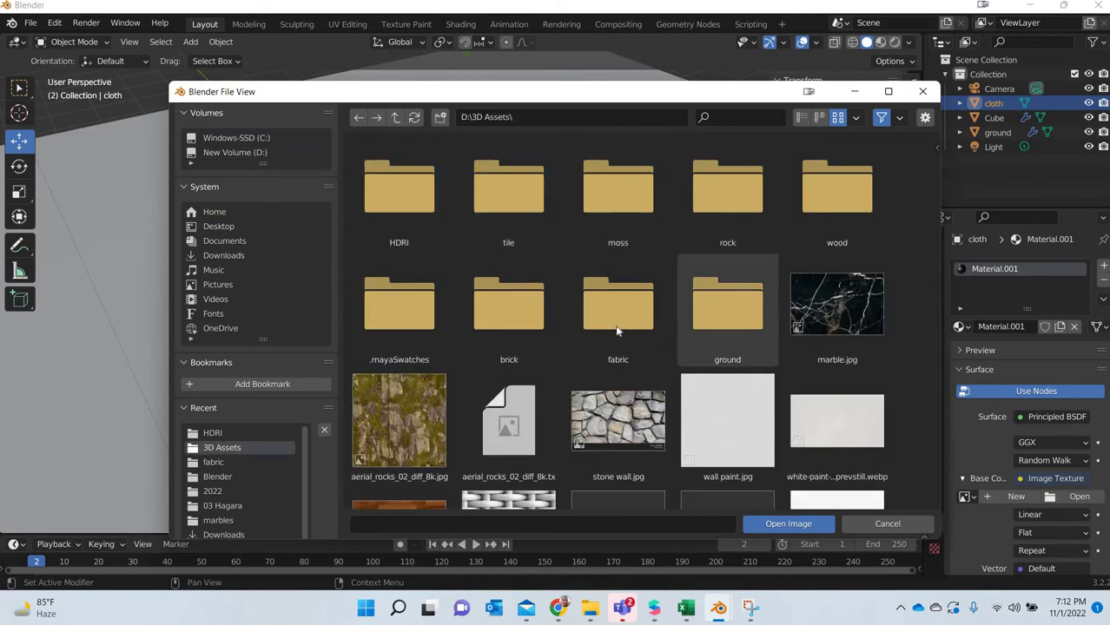
{"action": "double_click", "coordinate": [614, 319]}
{"action": "left_click", "coordinate": [415, 214]}
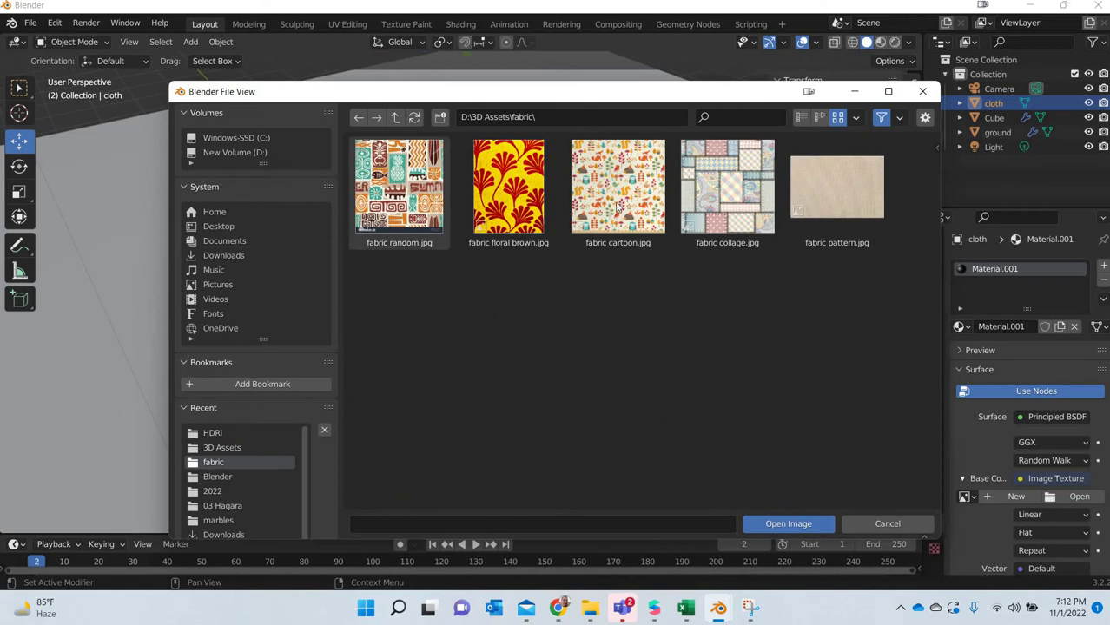
{"action": "left_click", "coordinate": [617, 186]}
{"action": "left_click", "coordinate": [786, 524]}
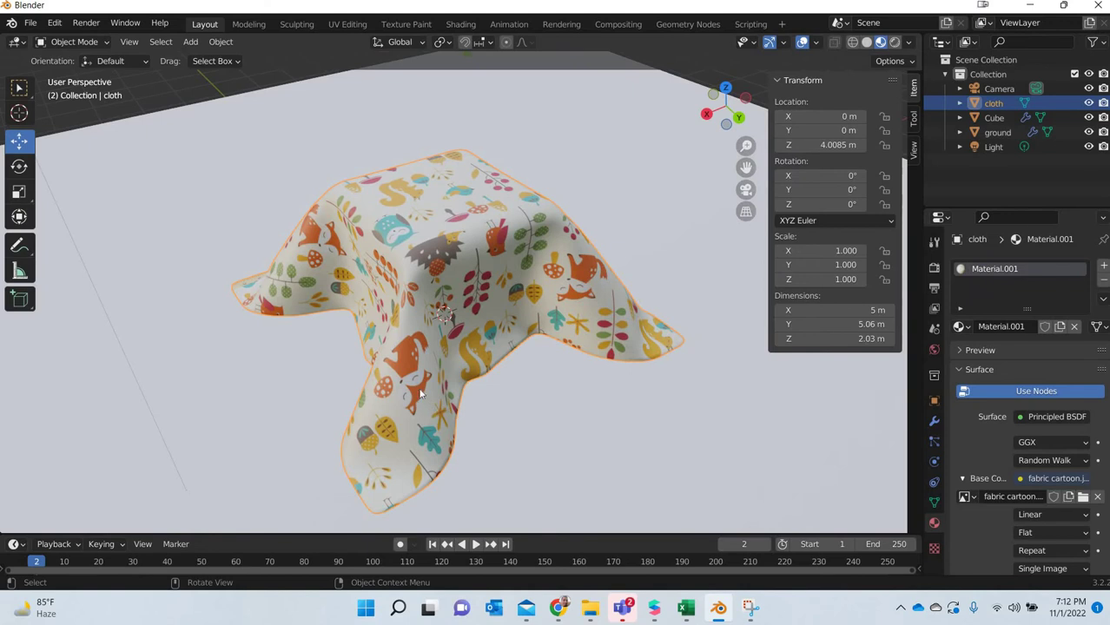
In the Shading workspace, add linked Texture Coordinate and Mapping nodes ahead of the fabric cartoon.jpg image texture.
{"action": "mouse_move", "coordinate": [512, 408]}
{"action": "middle_mouse_down"}
{"action": "mouse_move", "coordinate": [524, 385]}
{"action": "mouse_move", "coordinate": [731, 431]}
{"action": "middle_mouse_up"}
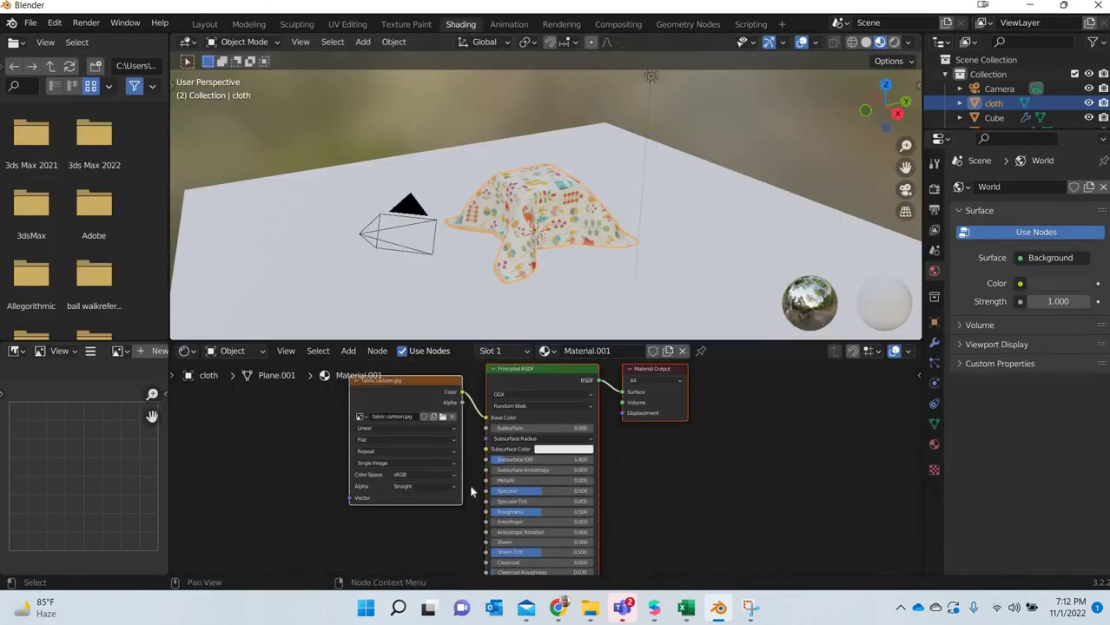
{"action": "key", "text": "Home"}
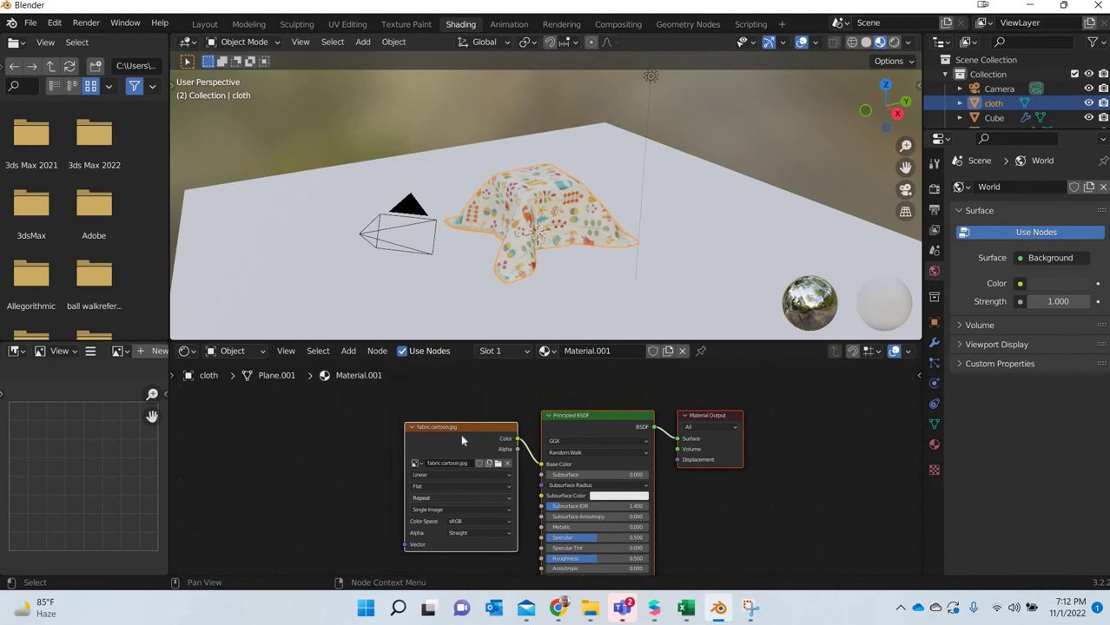
{"action": "left_click", "coordinate": [460, 426]}
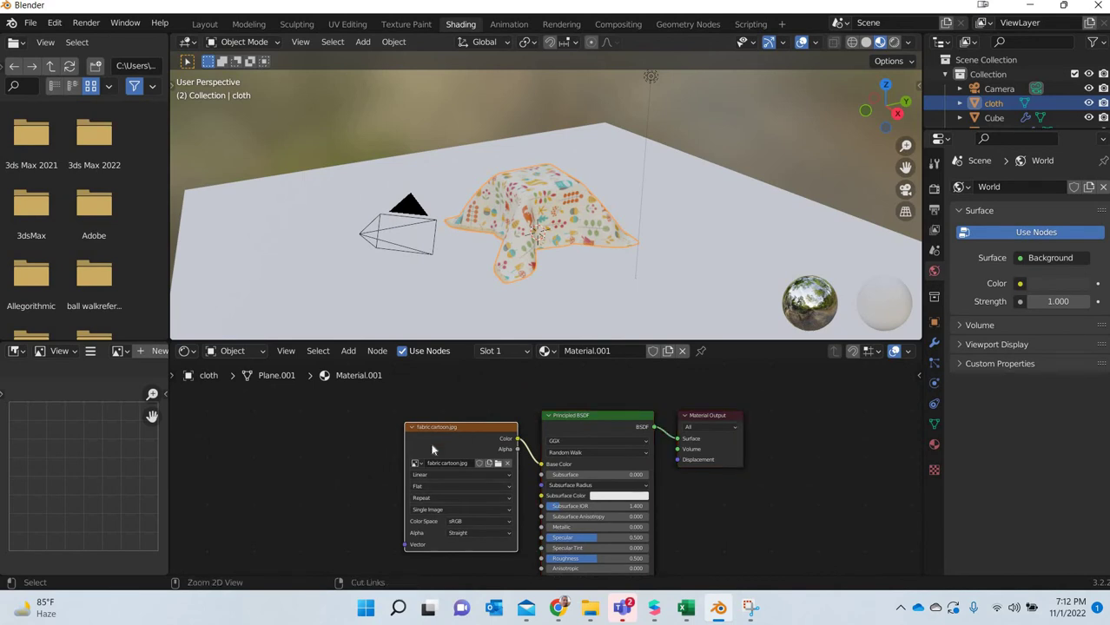
{"action": "key", "text": "ctrl+t"}
{"action": "middle_click_drag", "start_coordinate": [489, 412], "coordinate": [677, 397]}
{"action": "middle_click_drag", "start_coordinate": [571, 559], "coordinate": [511, 493]}
{"action": "scroll", "coordinate": [510, 493], "scroll_direction": "up", "scroll_amount": 4}
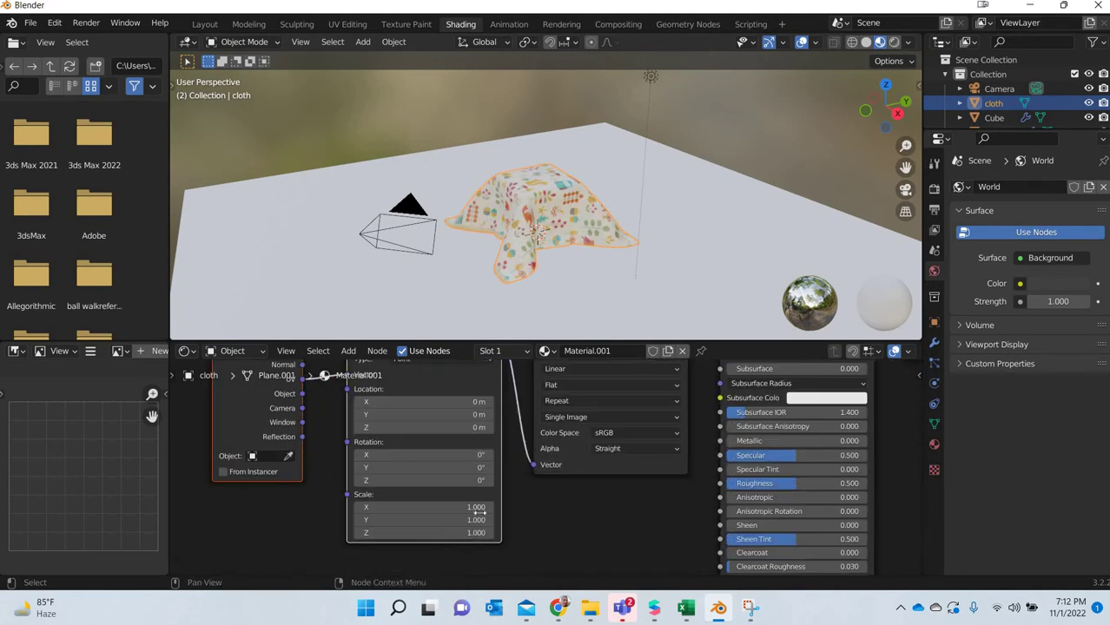
Set the Mapping node's X and Y scale to 3 and check the fabric pattern on the cloth.
{"action": "scroll", "coordinate": [568, 301], "scroll_direction": "up", "scroll_amount": 5}
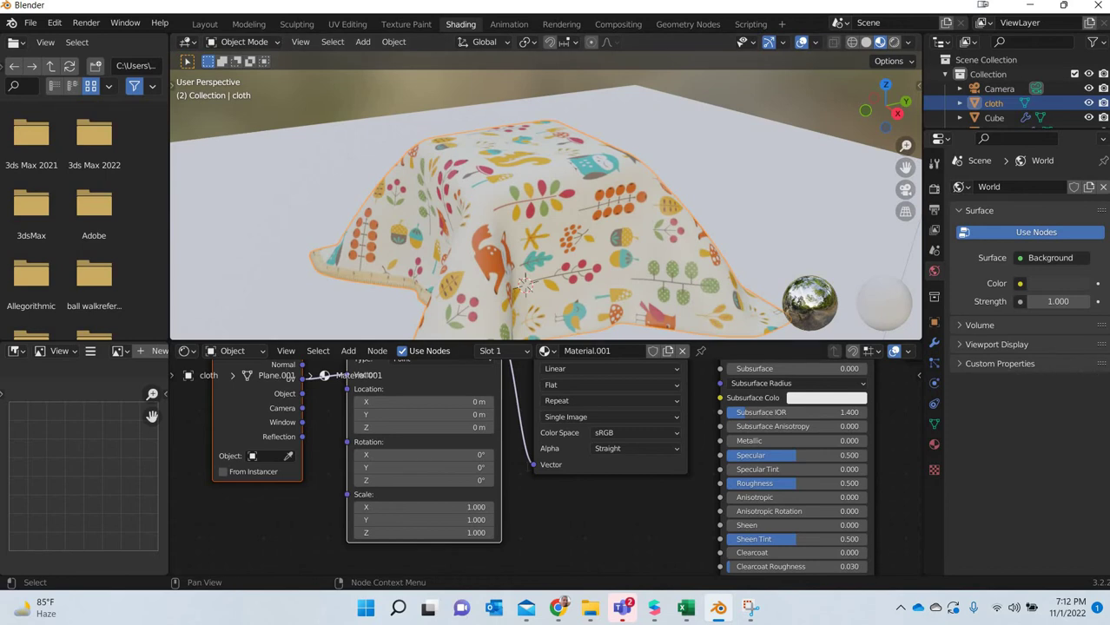
{"action": "left_click", "coordinate": [423, 507]}
{"action": "type", "text": "3"}
{"action": "key", "text": "Return"}
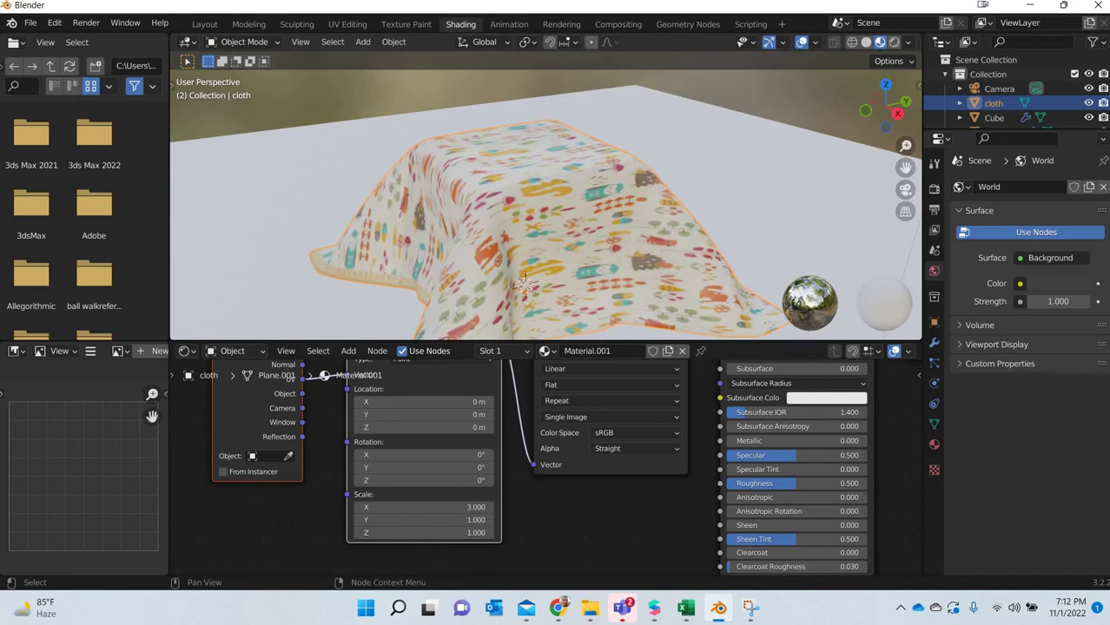
{"action": "double_click", "coordinate": [479, 519]}
{"action": "key", "text": "Return"}
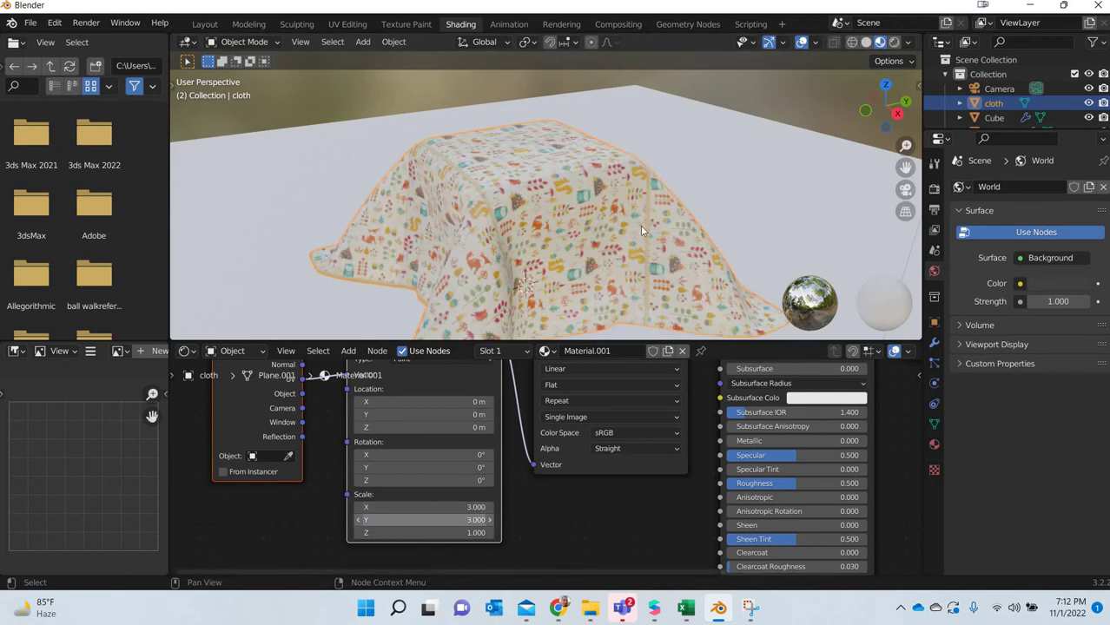
{"action": "middle_click_drag", "start_coordinate": [640, 224], "coordinate": [728, 250]}
{"action": "scroll", "coordinate": [569, 253], "scroll_direction": "up", "scroll_amount": 2}
{"action": "scroll", "coordinate": [568, 251], "scroll_direction": "down", "scroll_amount": 3}
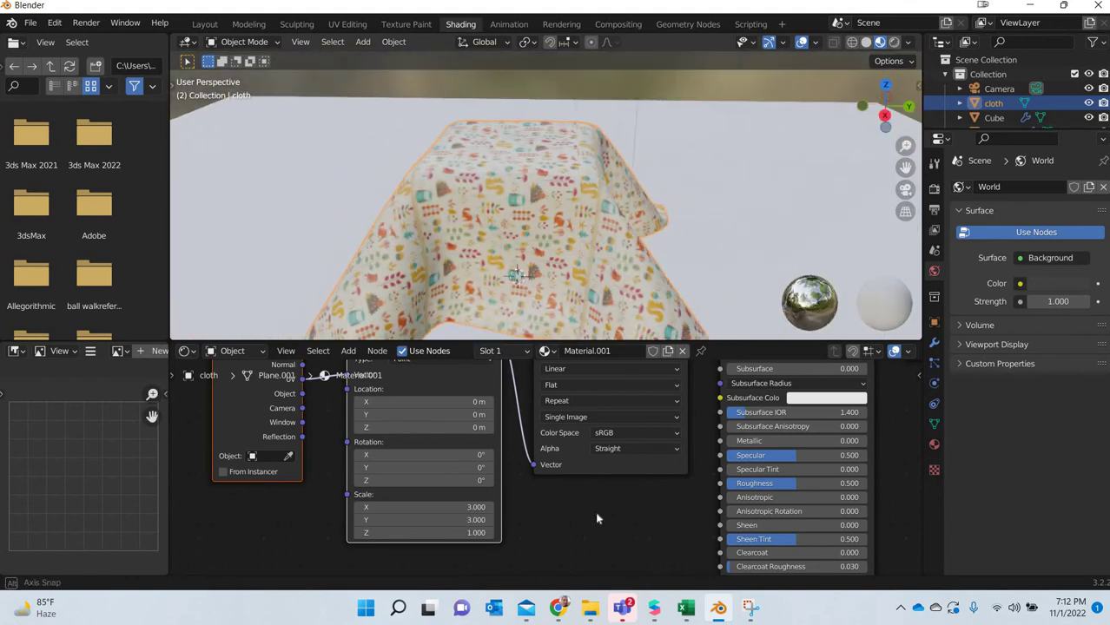
Add a Normal Map node and connect its Normal output to the Normal input of the Principled BSDF.
{"action": "middle_click_drag", "start_coordinate": [610, 460], "coordinate": [545, 304]}
{"action": "scroll", "coordinate": [617, 440], "scroll_direction": "down", "scroll_amount": 3}
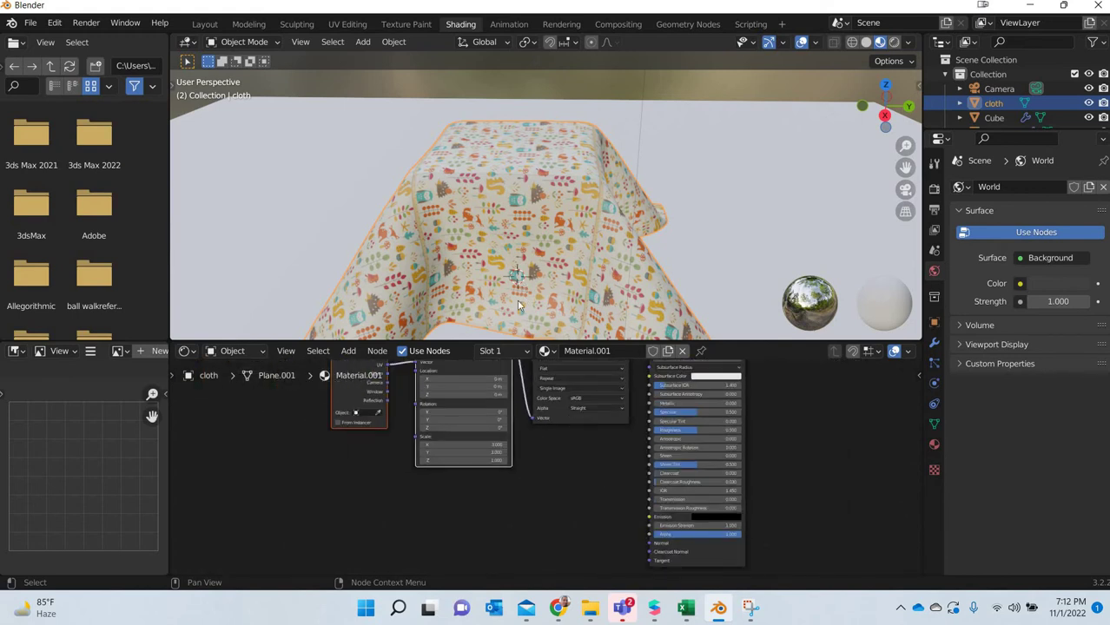
{"action": "scroll", "coordinate": [519, 305], "scroll_direction": "up", "scroll_amount": 5}
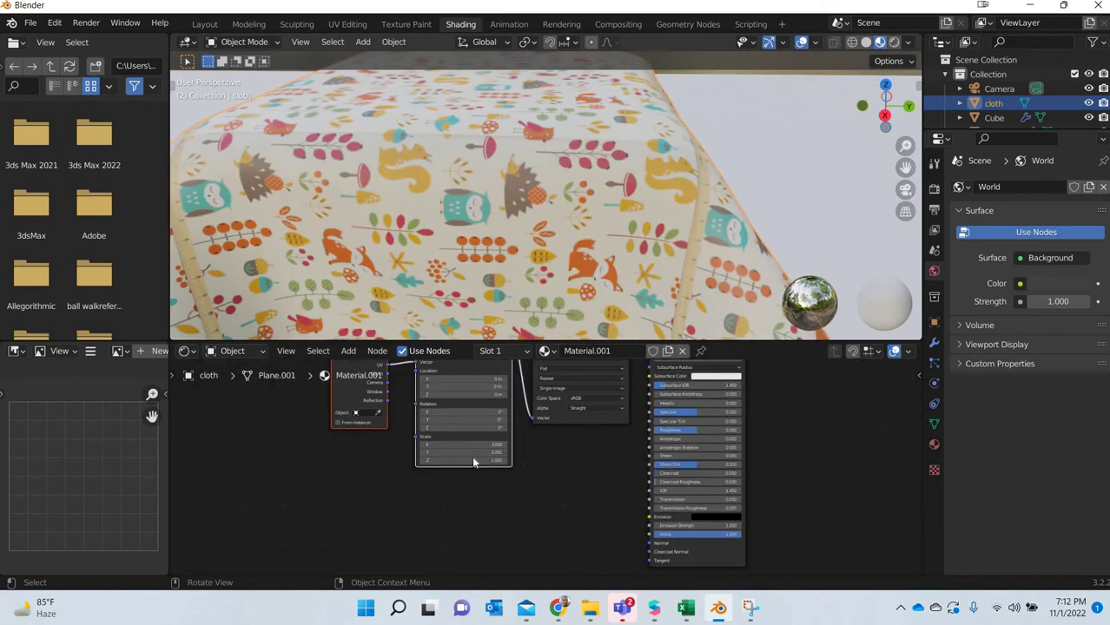
{"action": "left_click", "coordinate": [349, 353]}
{"action": "left_click", "coordinate": [365, 368]}
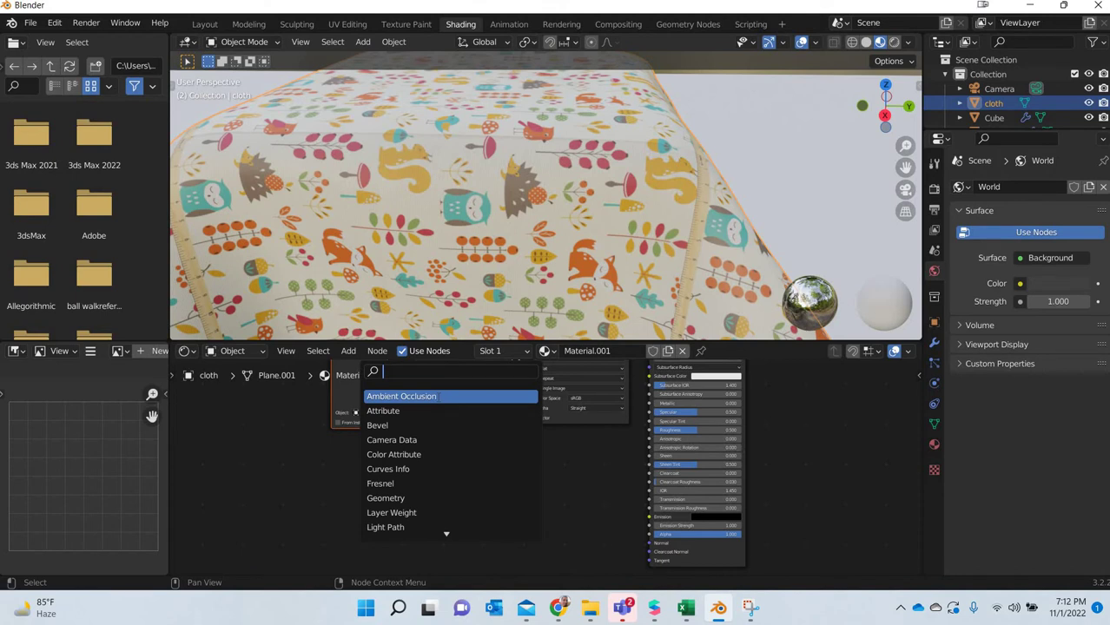
{"action": "type", "text": "nor"}
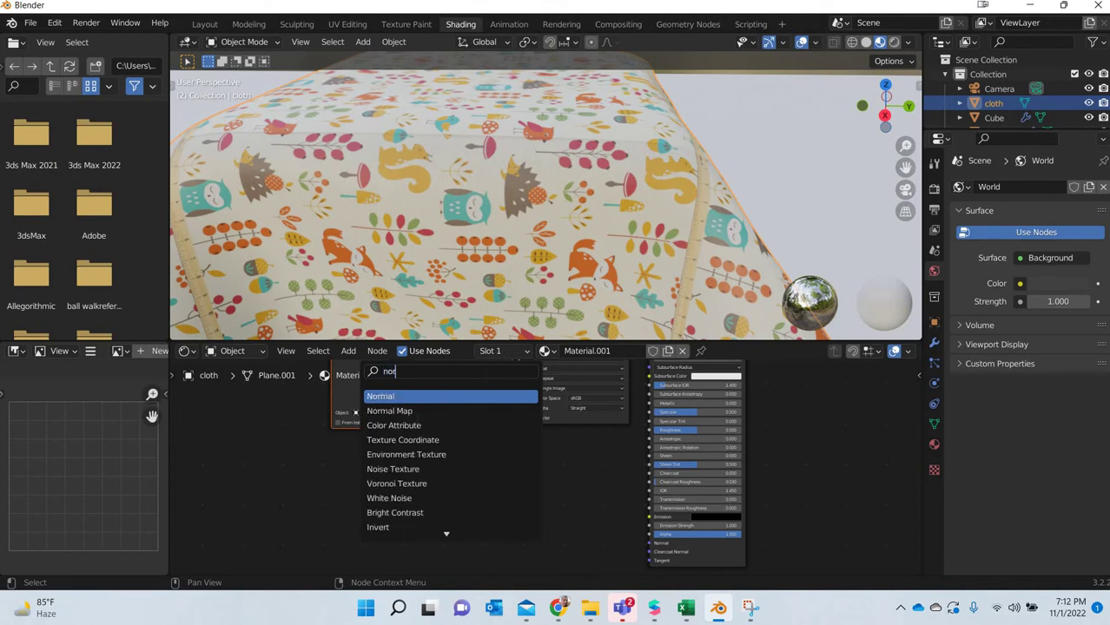
{"action": "key", "text": "Down"}
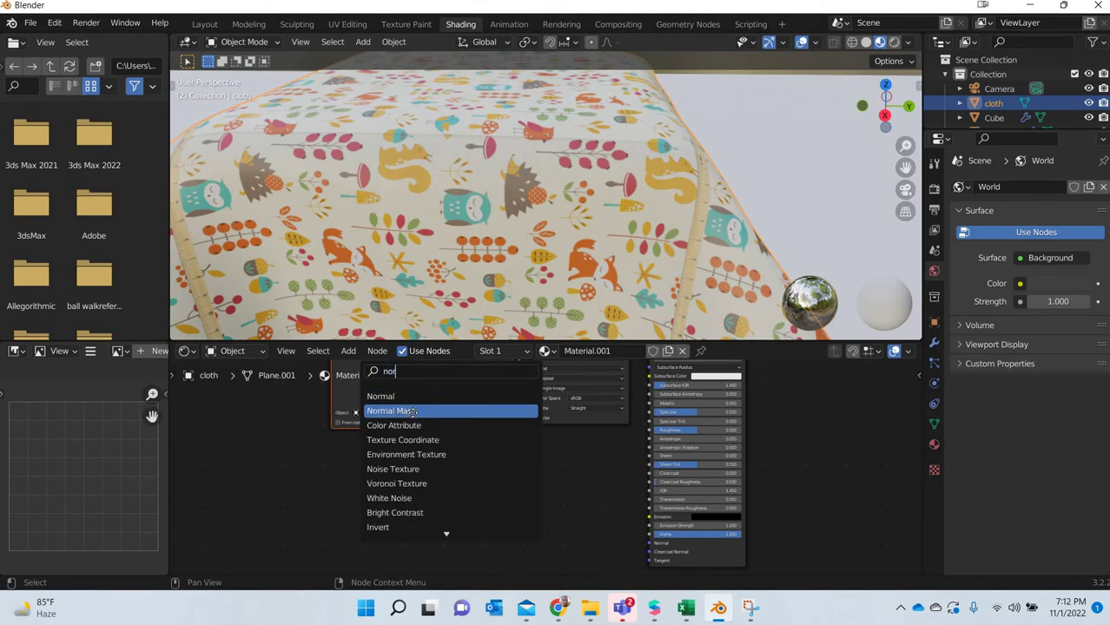
{"action": "key", "text": "Return"}
{"action": "left_click", "coordinate": [744, 572]}
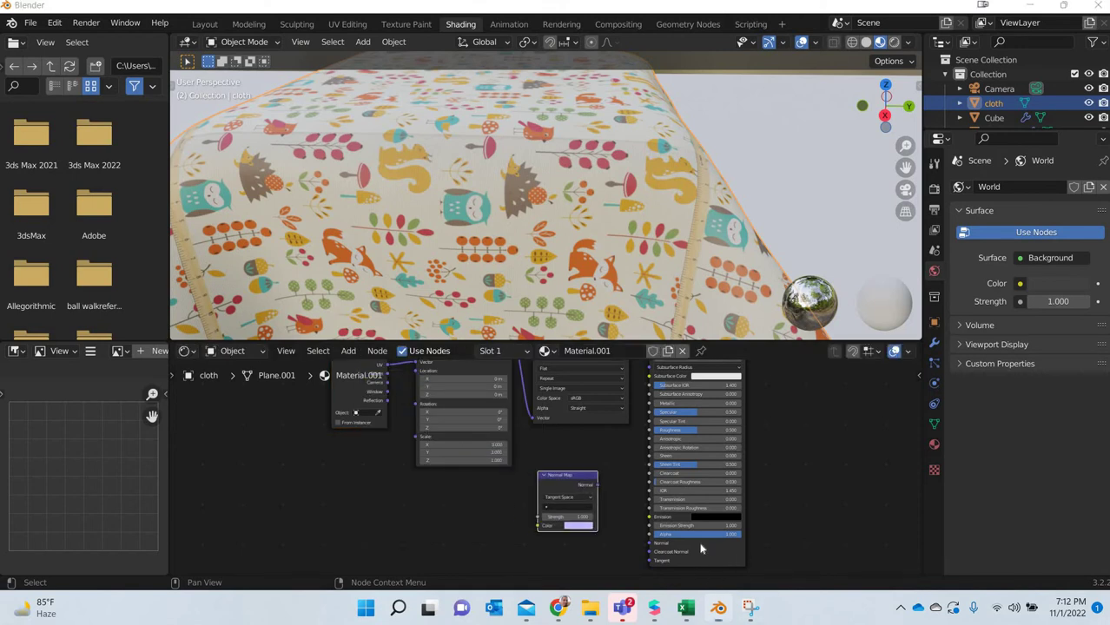
{"action": "scroll", "coordinate": [619, 432], "scroll_direction": "up", "scroll_amount": 2}
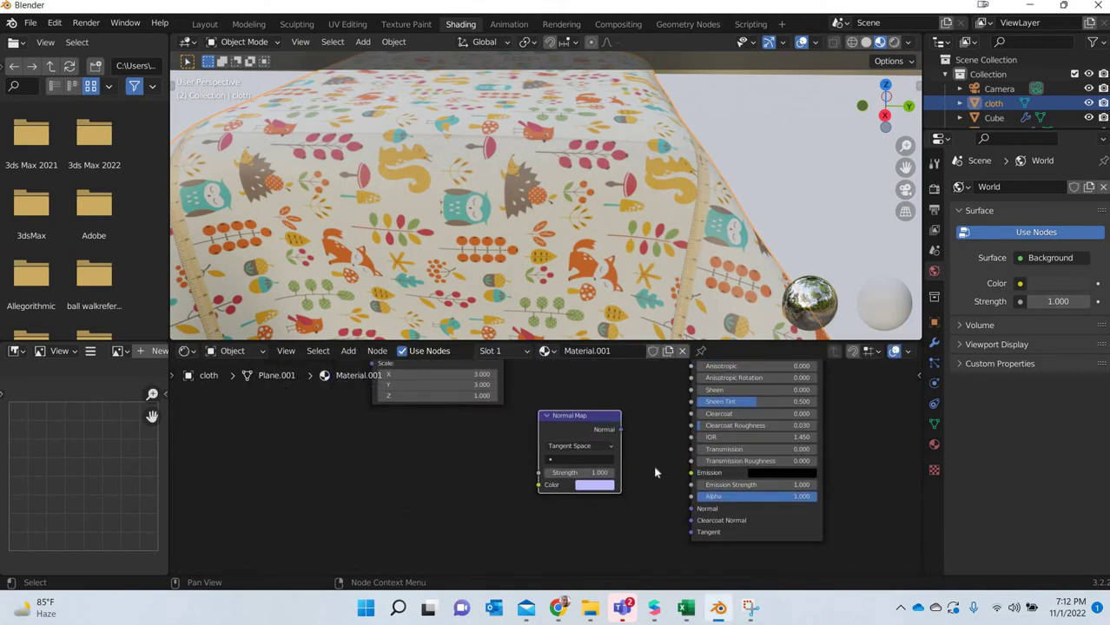
{"action": "left_click_drag", "start_coordinate": [621, 429], "coordinate": [647, 499]}
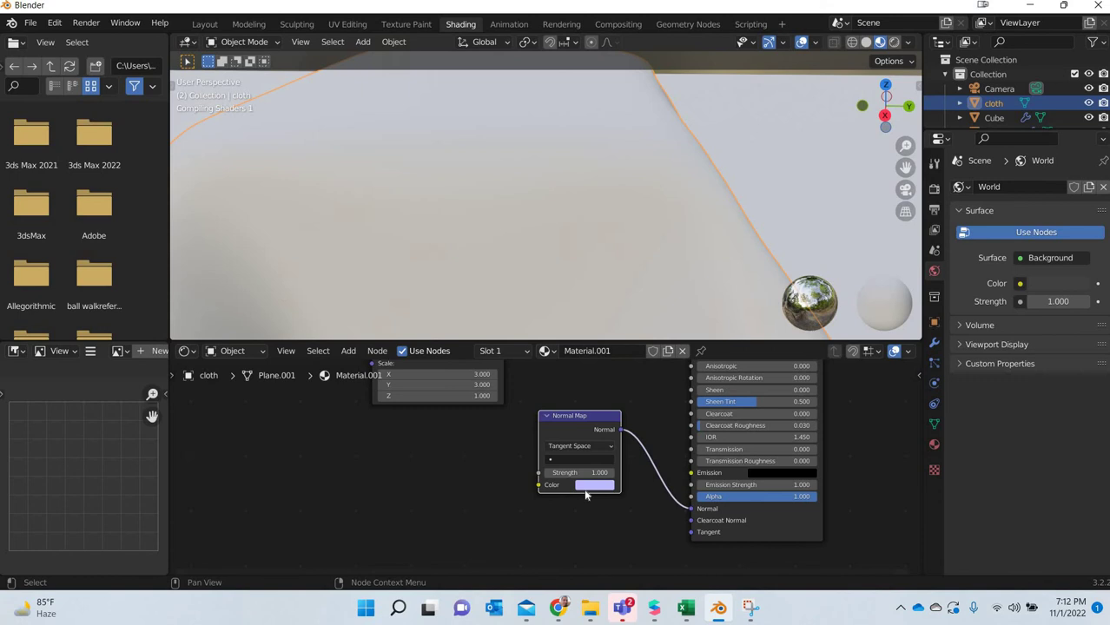
Spread out the Texture Coordinate, Mapping and image texture nodes and move the Normal Map node up beside the Principled BSDF.
{"action": "scroll", "coordinate": [517, 486], "scroll_direction": "down", "scroll_amount": 2}
{"action": "middle_click_drag", "start_coordinate": [460, 528], "coordinate": [453, 553]}
{"action": "scroll", "coordinate": [469, 528], "scroll_direction": "down", "scroll_amount": 1}
{"action": "middle_click_drag", "start_coordinate": [609, 471], "coordinate": [617, 543]}
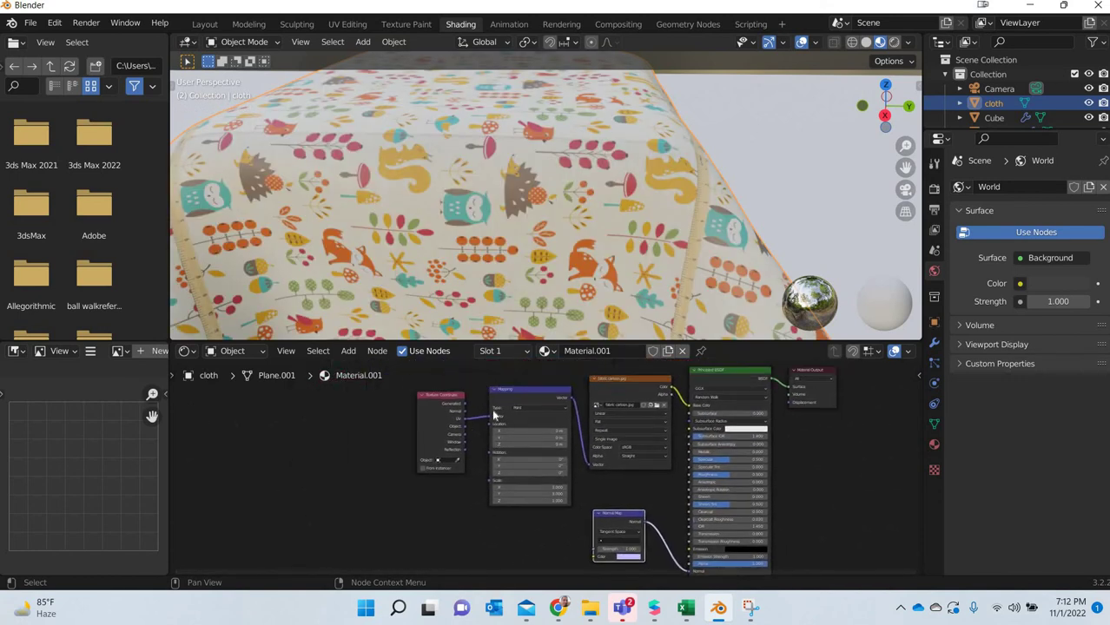
{"action": "middle_click_drag", "start_coordinate": [494, 415], "coordinate": [432, 426]}
{"action": "left_click_drag", "start_coordinate": [382, 405], "coordinate": [192, 421]}
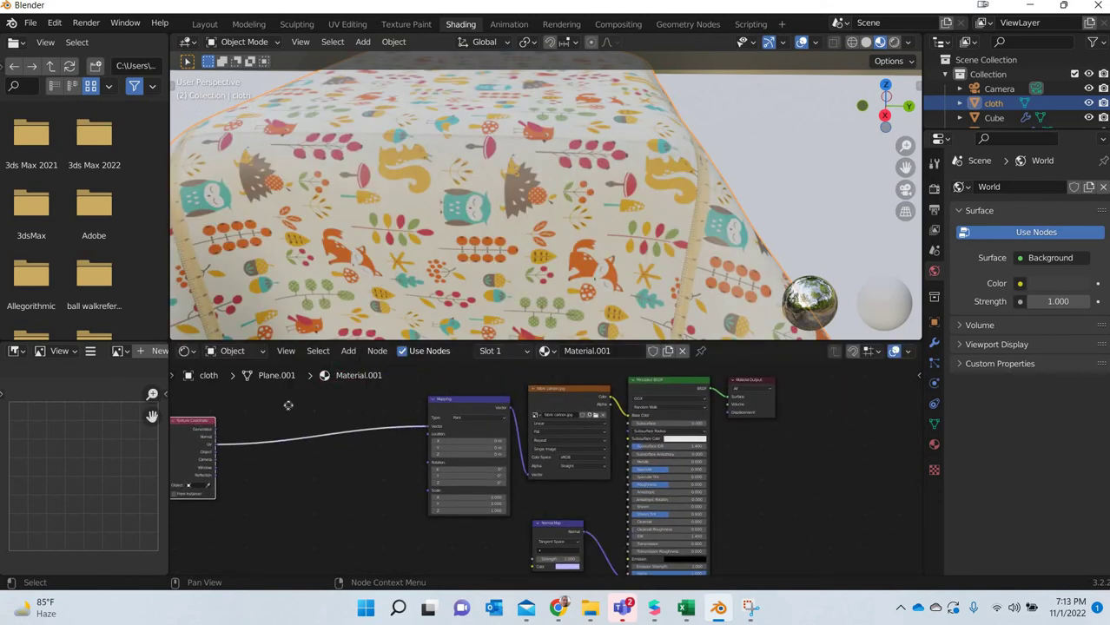
{"action": "left_click_drag", "start_coordinate": [471, 399], "coordinate": [303, 404]}
{"action": "left_click_drag", "start_coordinate": [569, 389], "coordinate": [431, 404]}
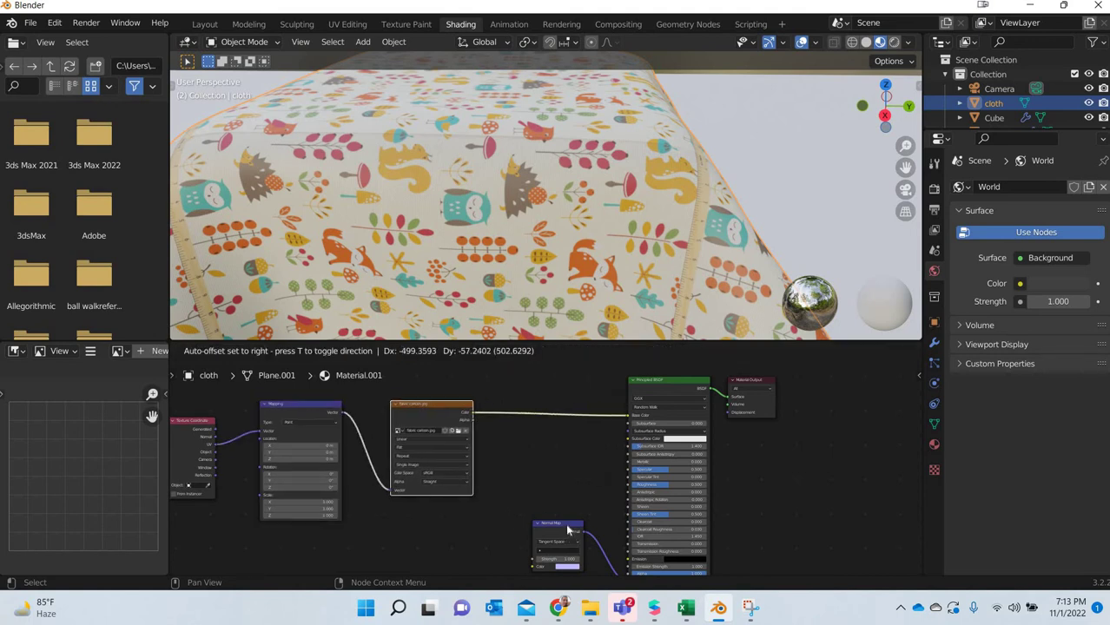
{"action": "left_click_drag", "start_coordinate": [561, 524], "coordinate": [568, 453]}
Connect the fabric image's Color output to the Normal Map's Color input and set the Normal Map strength to 0.2.
{"action": "scroll", "coordinate": [439, 405], "scroll_direction": "up", "scroll_amount": 1}
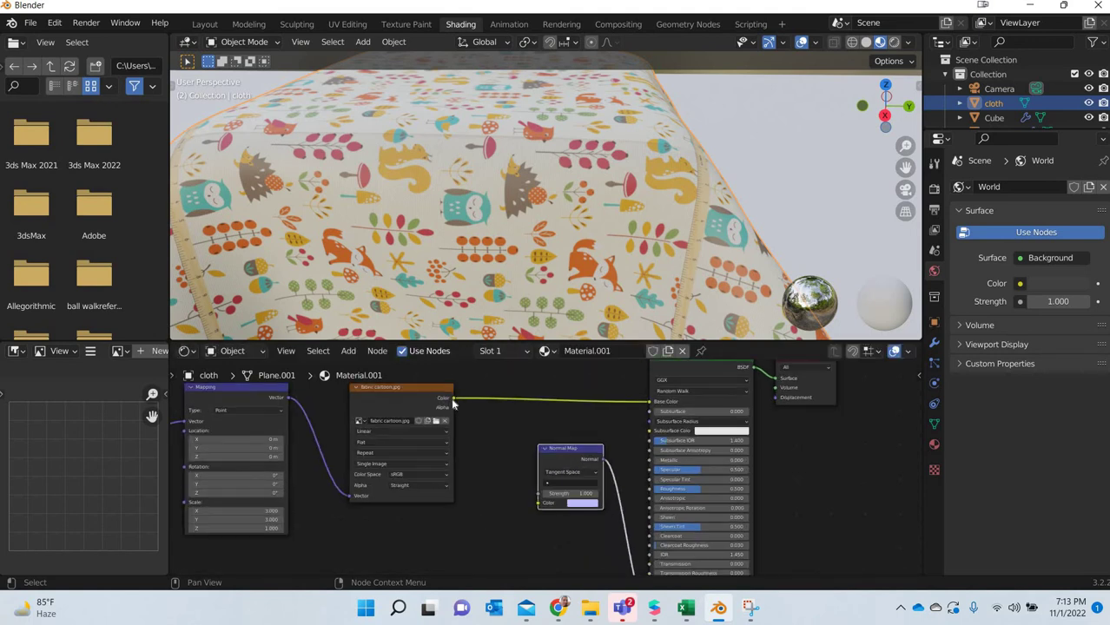
{"action": "left_click_drag", "start_coordinate": [453, 397], "coordinate": [537, 502]}
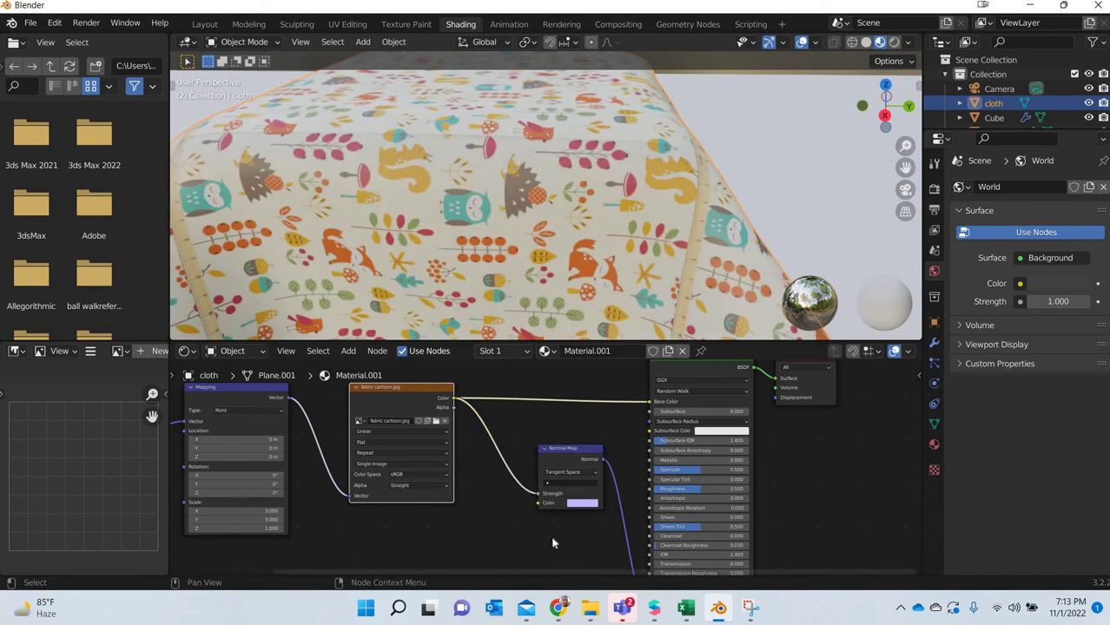
{"action": "scroll", "coordinate": [550, 535], "scroll_direction": "up", "scroll_amount": 2}
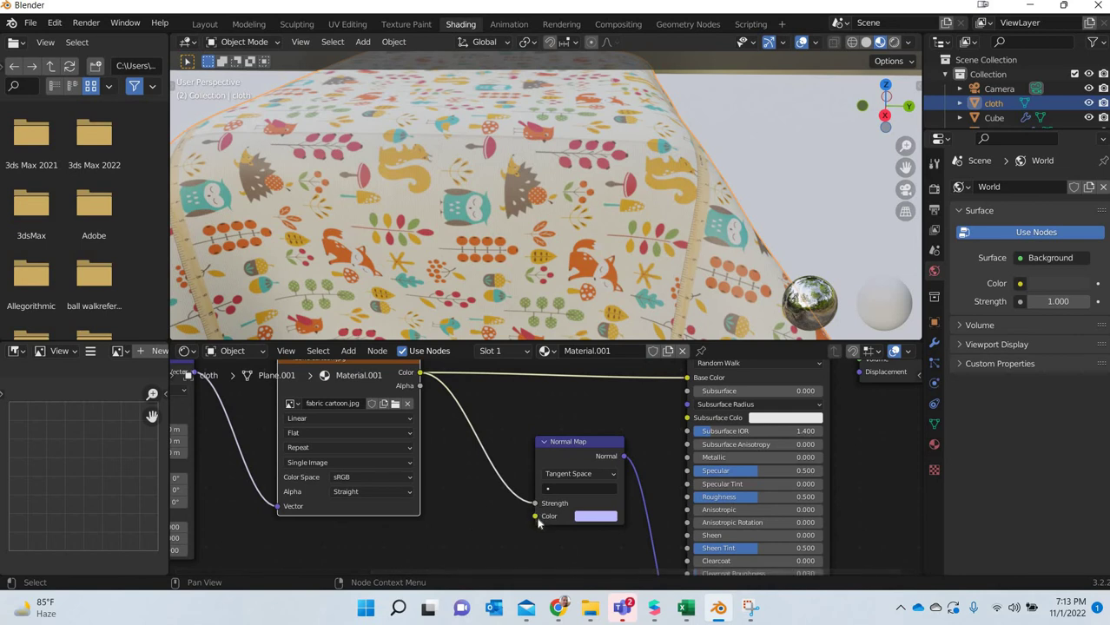
{"action": "left_click_drag", "start_coordinate": [534, 504], "coordinate": [540, 554]}
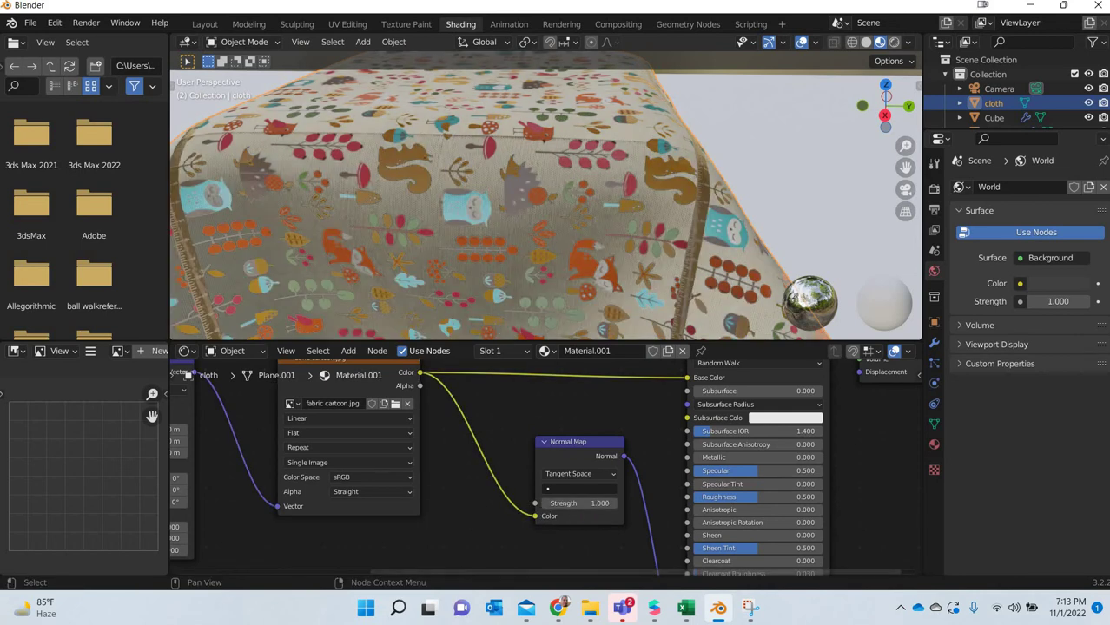
{"action": "key", "text": "Return"}
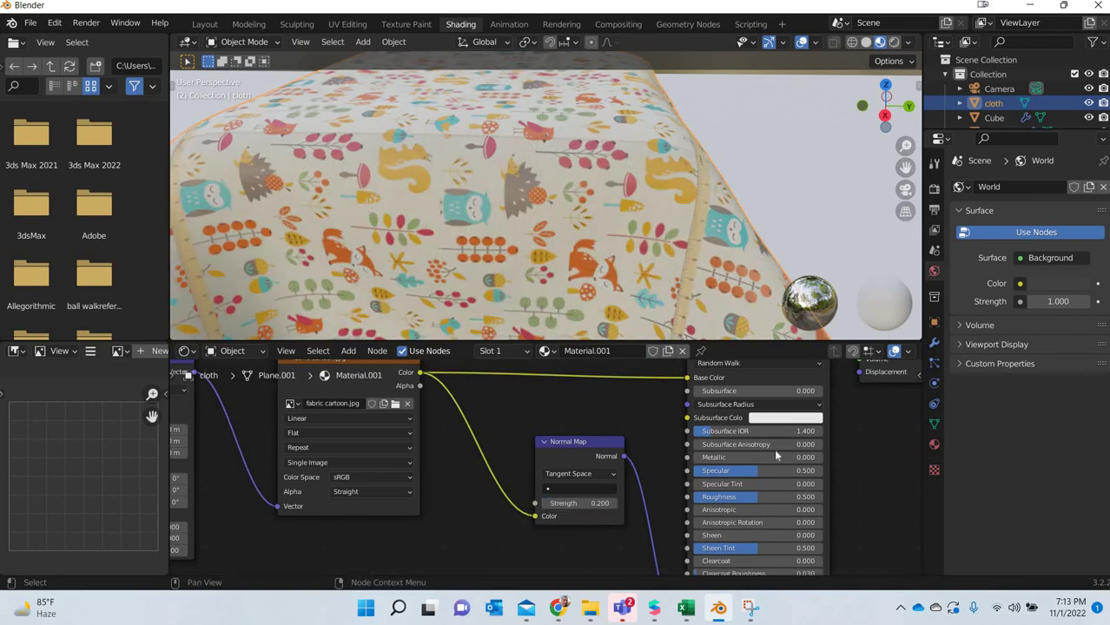
Examine the textured cloth from several sides, switching the viewport to rendered shading.
{"action": "scroll", "coordinate": [499, 193], "scroll_direction": "down", "scroll_amount": 5}
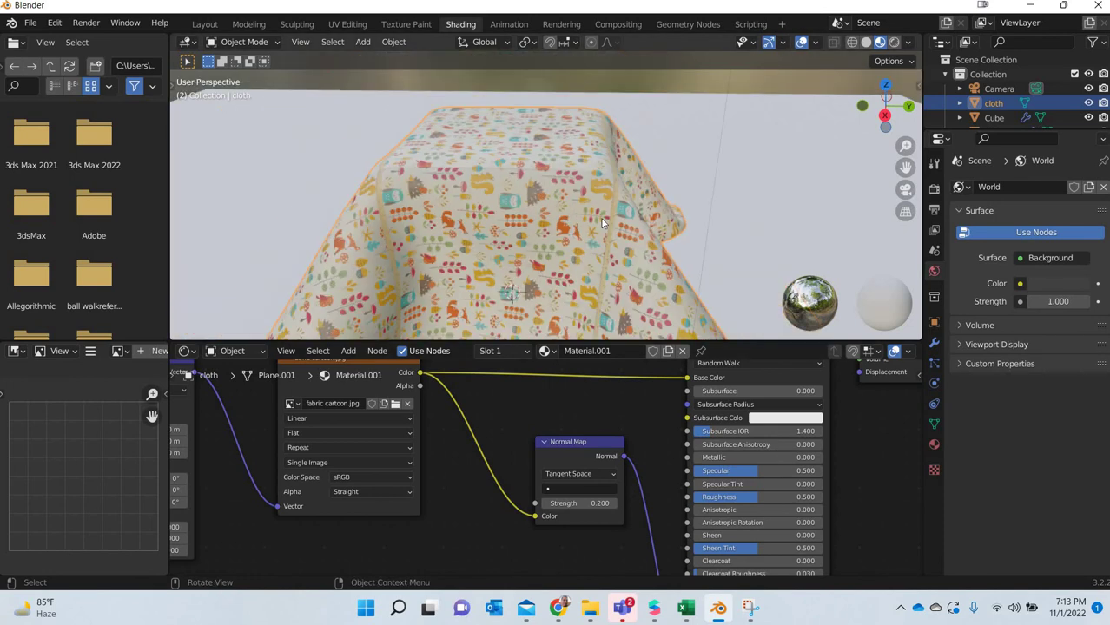
{"action": "middle_click_drag", "start_coordinate": [601, 220], "coordinate": [747, 278]}
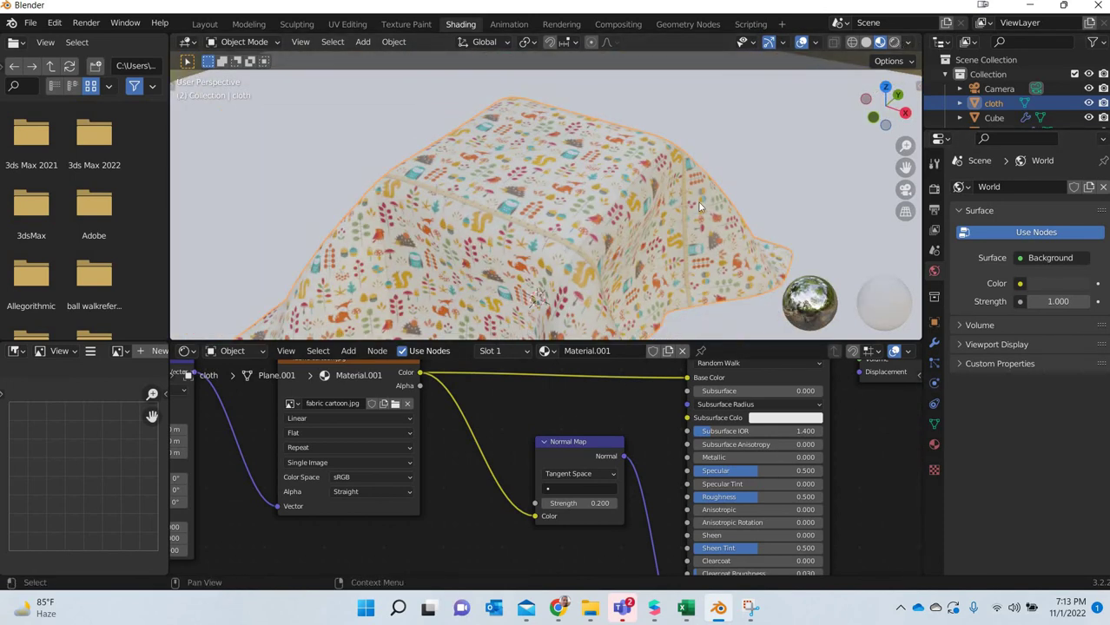
{"action": "scroll", "coordinate": [579, 248], "scroll_direction": "down", "scroll_amount": 5}
{"action": "mouse_move", "coordinate": [615, 243]}
{"action": "middle_mouse_down"}
{"action": "mouse_move", "coordinate": [632, 238]}
{"action": "mouse_move", "coordinate": [511, 239]}
{"action": "mouse_move", "coordinate": [556, 252]}
{"action": "middle_mouse_up"}
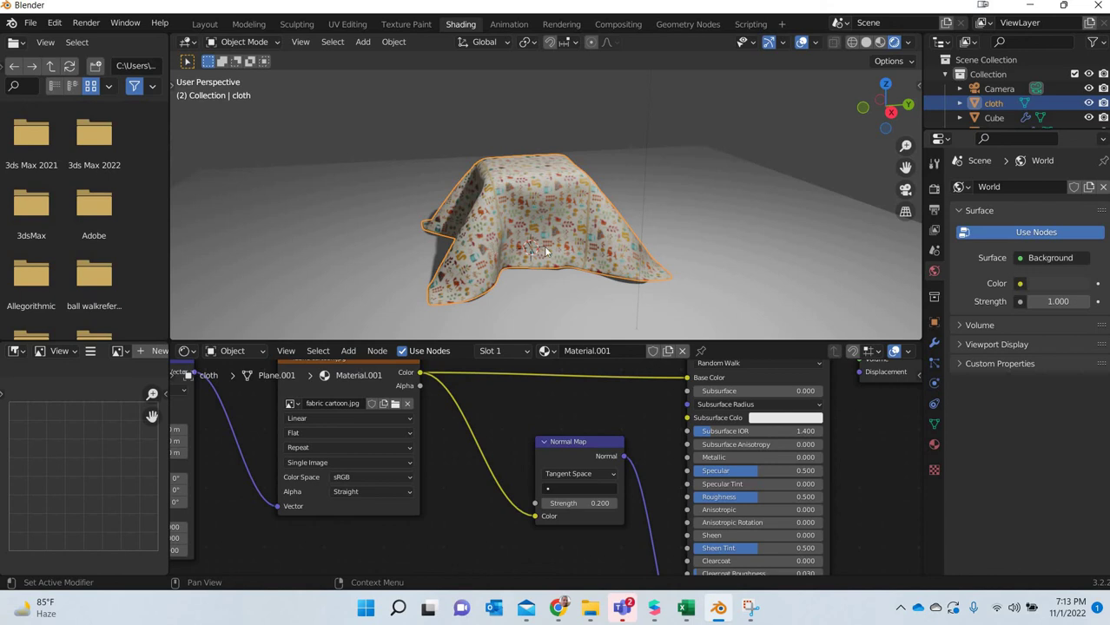
{"action": "middle_click_drag", "start_coordinate": [491, 237], "coordinate": [540, 242]}
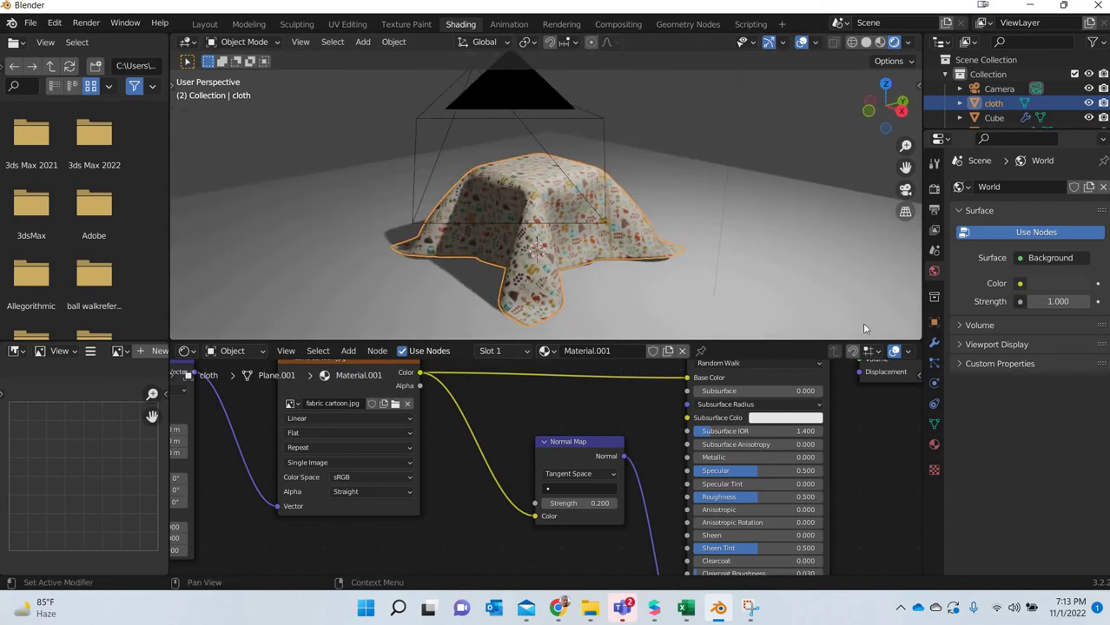
Set the world background colour to an Environment Texture and load ballroom_2k.hdr from D:\3D Assets\HDRI.
{"action": "left_click", "coordinate": [1019, 283]}
{"action": "left_click", "coordinate": [762, 346]}
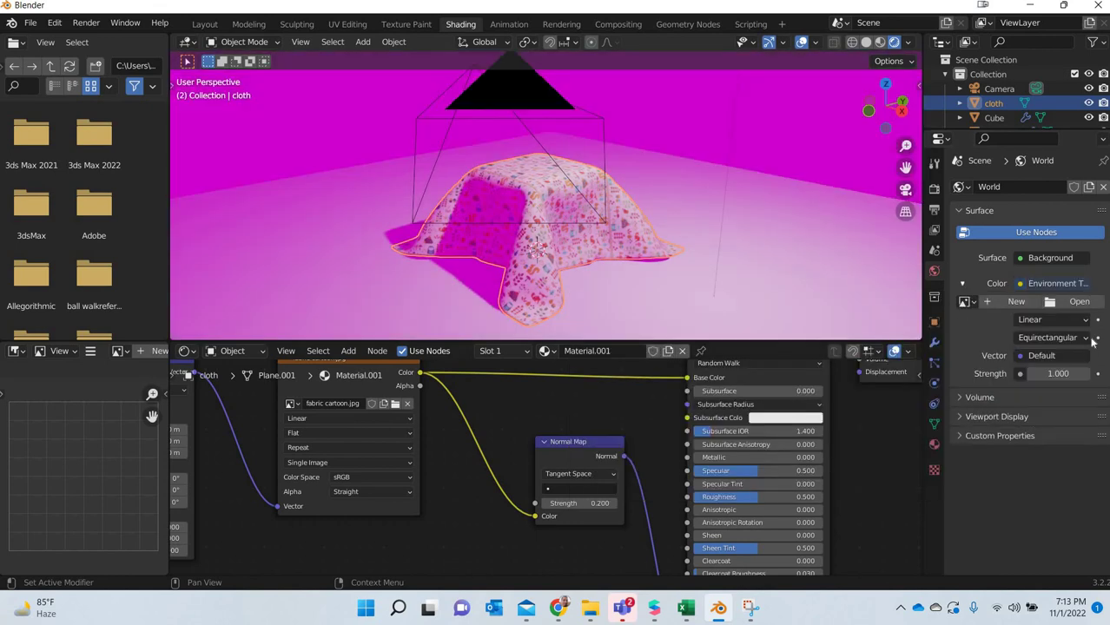
{"action": "left_click", "coordinate": [1080, 302]}
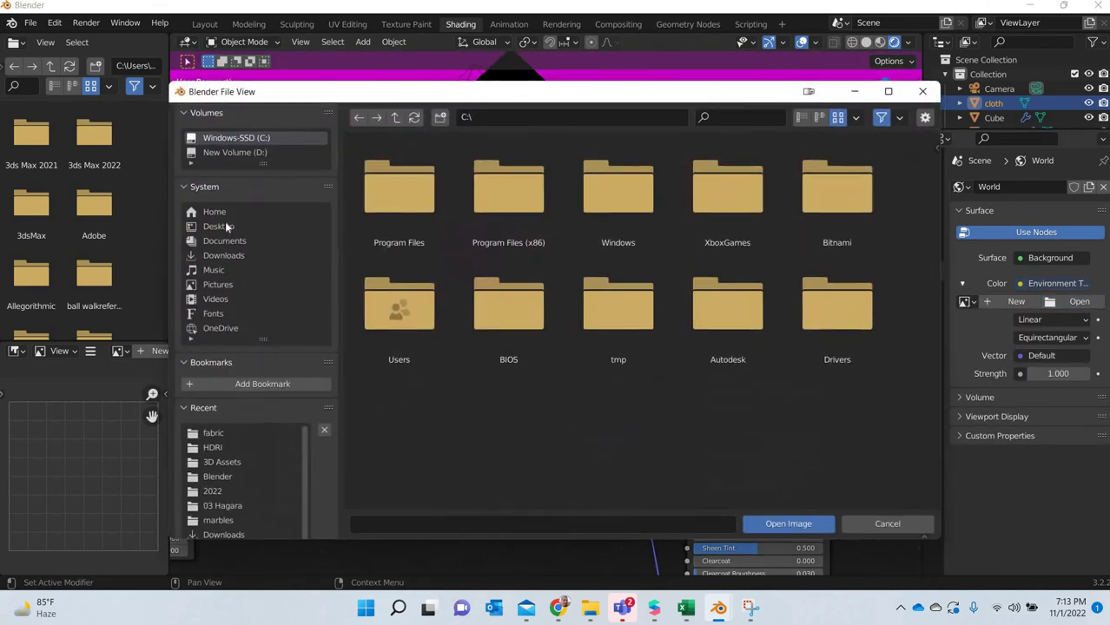
{"action": "left_click", "coordinate": [293, 227]}
{"action": "double_click", "coordinate": [407, 199]}
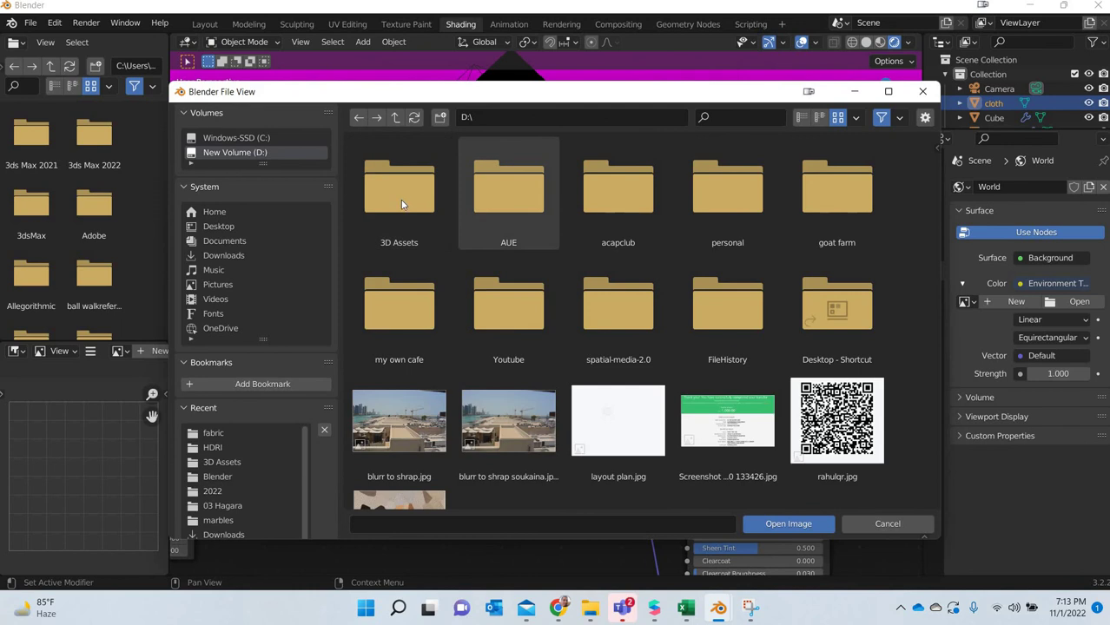
{"action": "left_click", "coordinate": [408, 208]}
{"action": "double_click", "coordinate": [409, 207]}
{"action": "double_click", "coordinate": [404, 199]}
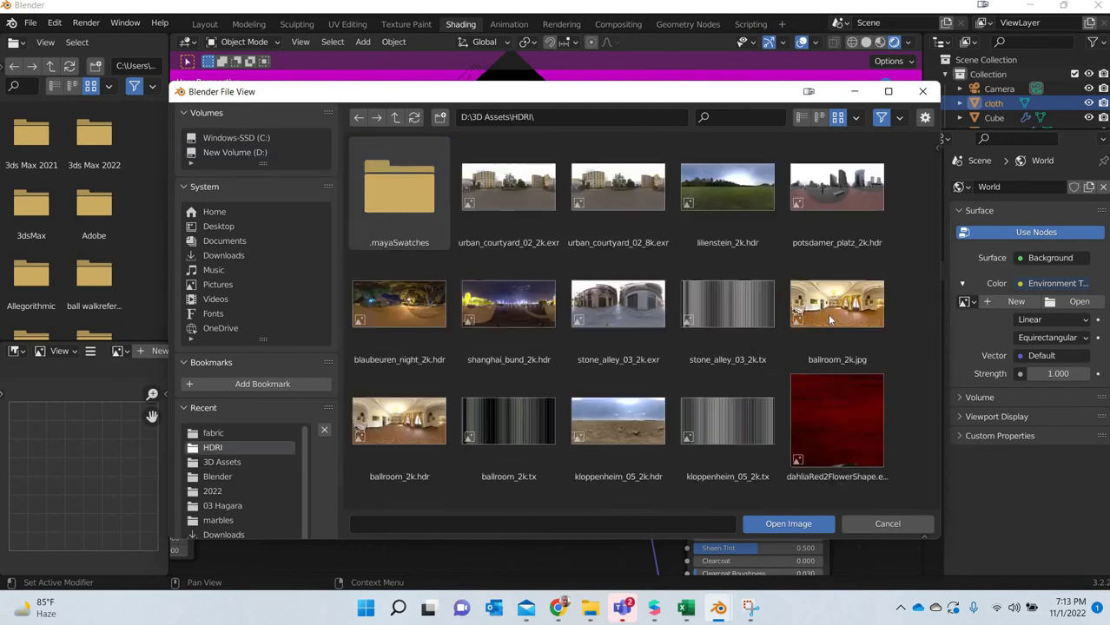
{"action": "left_click", "coordinate": [399, 429]}
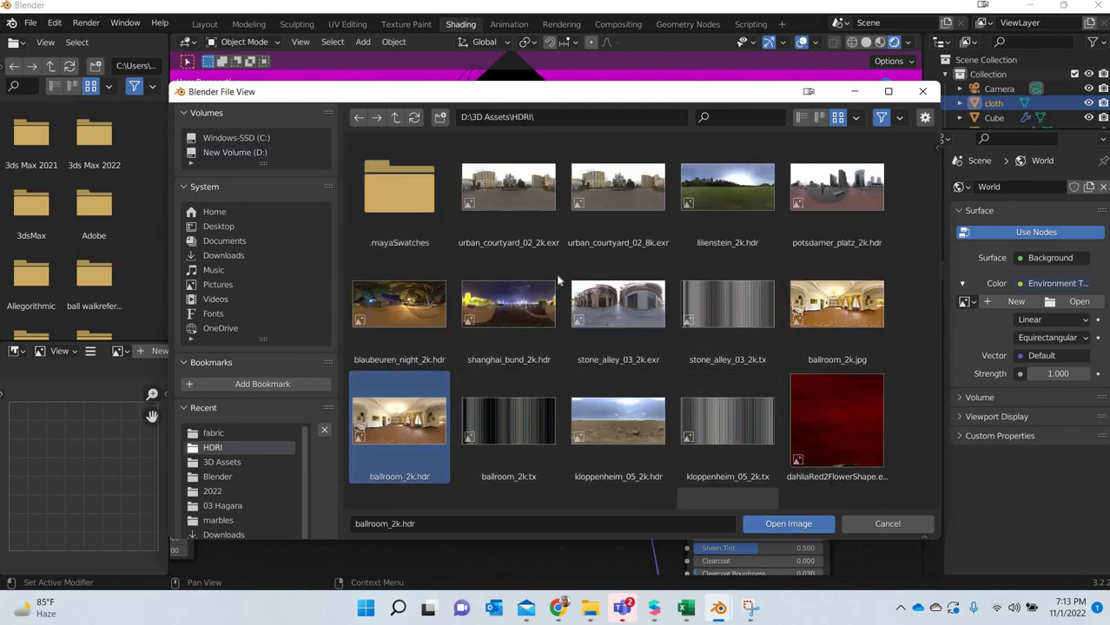
{"action": "key", "text": "Return"}
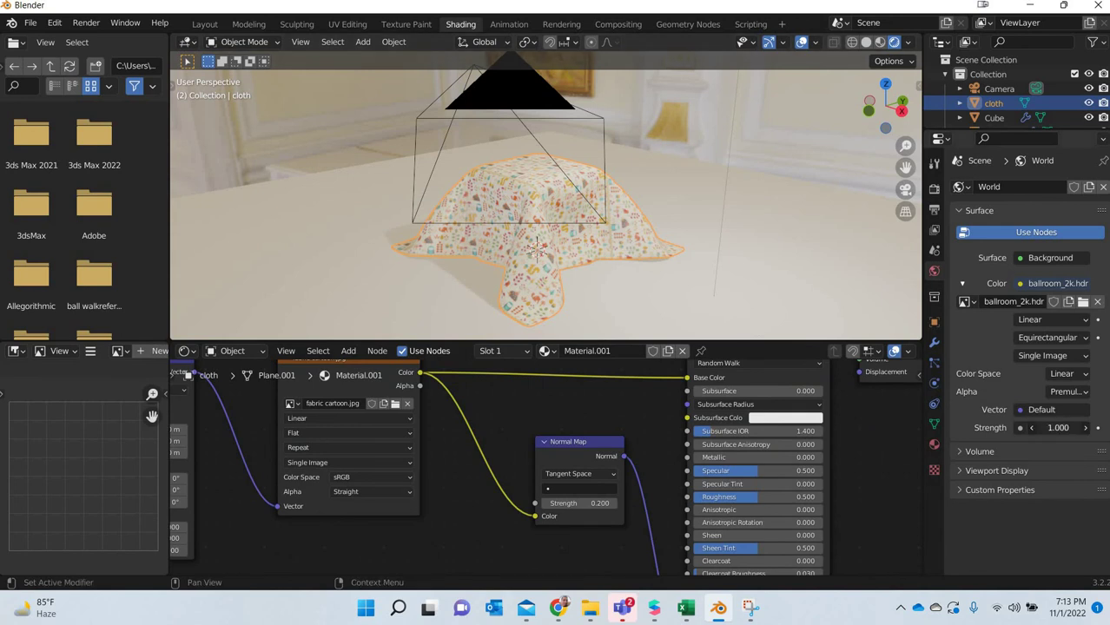
Set the world background strength to 0.2 and enlarge the 3D viewport for a close look at the cloth.
{"action": "key", "text": "Return"}
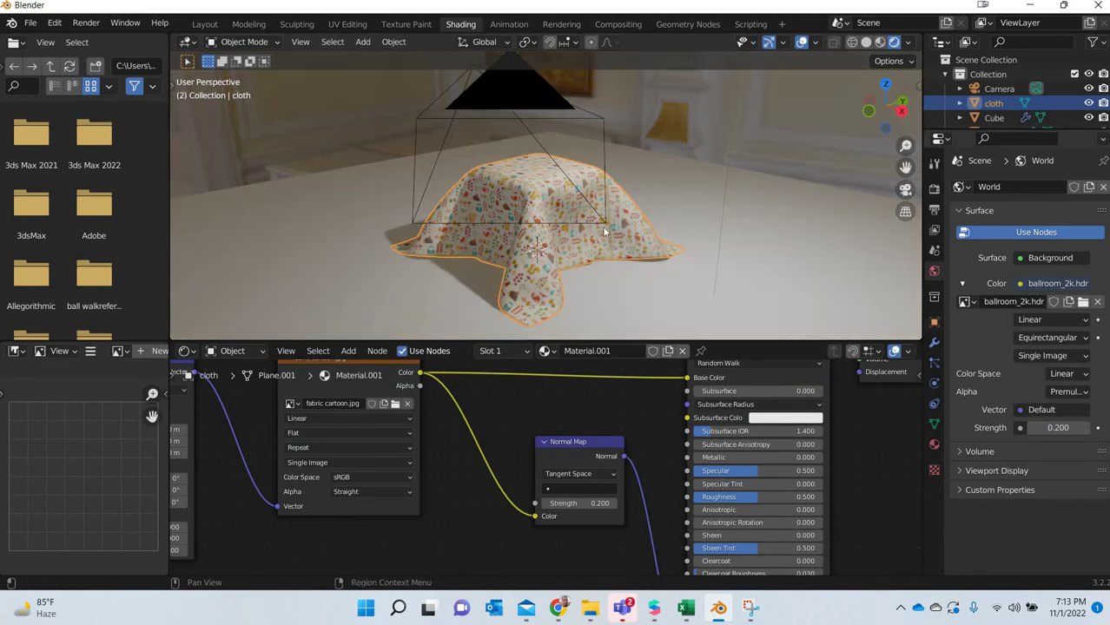
{"action": "middle_click_drag", "start_coordinate": [625, 217], "coordinate": [568, 284]}
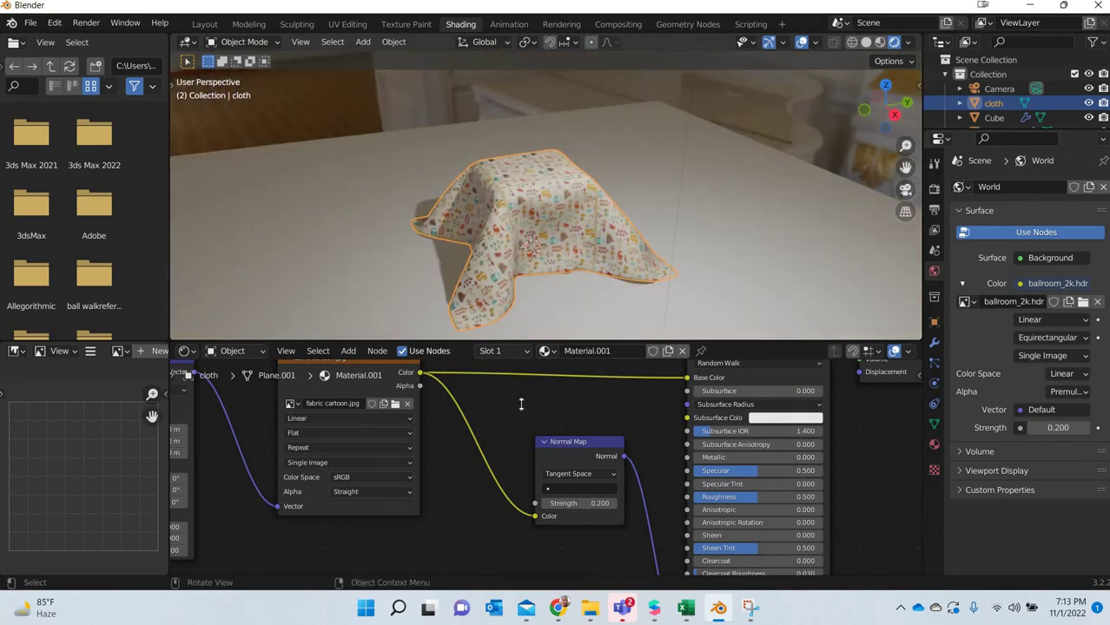
{"action": "left_click_drag", "start_coordinate": [504, 496], "coordinate": [504, 514]}
{"action": "middle_click_drag", "start_coordinate": [517, 393], "coordinate": [688, 383]}
{"action": "scroll", "coordinate": [495, 382], "scroll_direction": "up", "scroll_amount": 4}
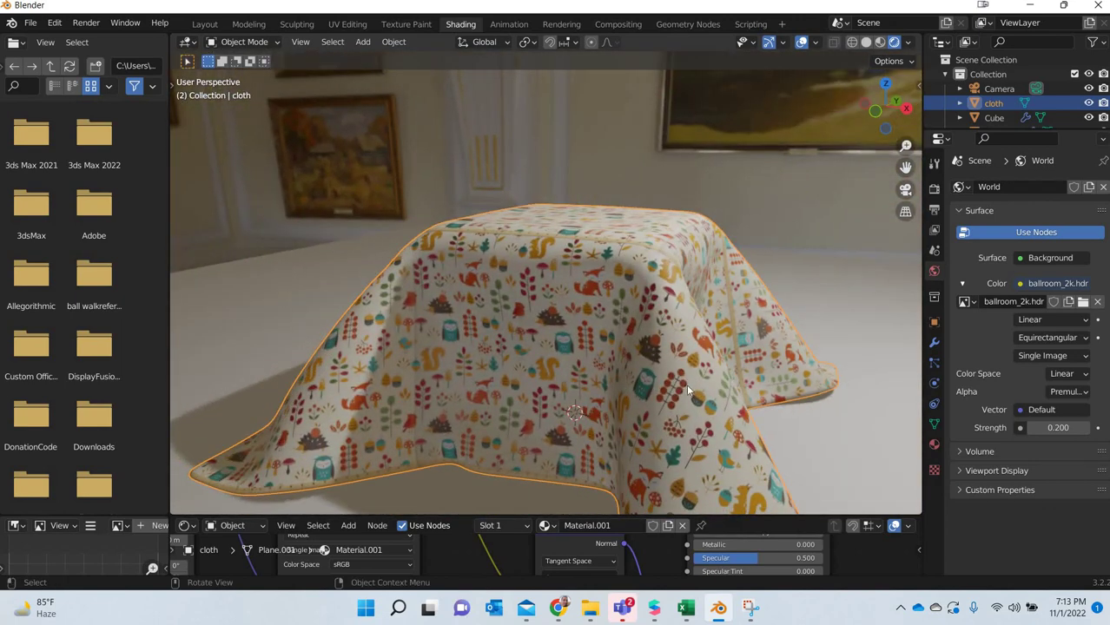